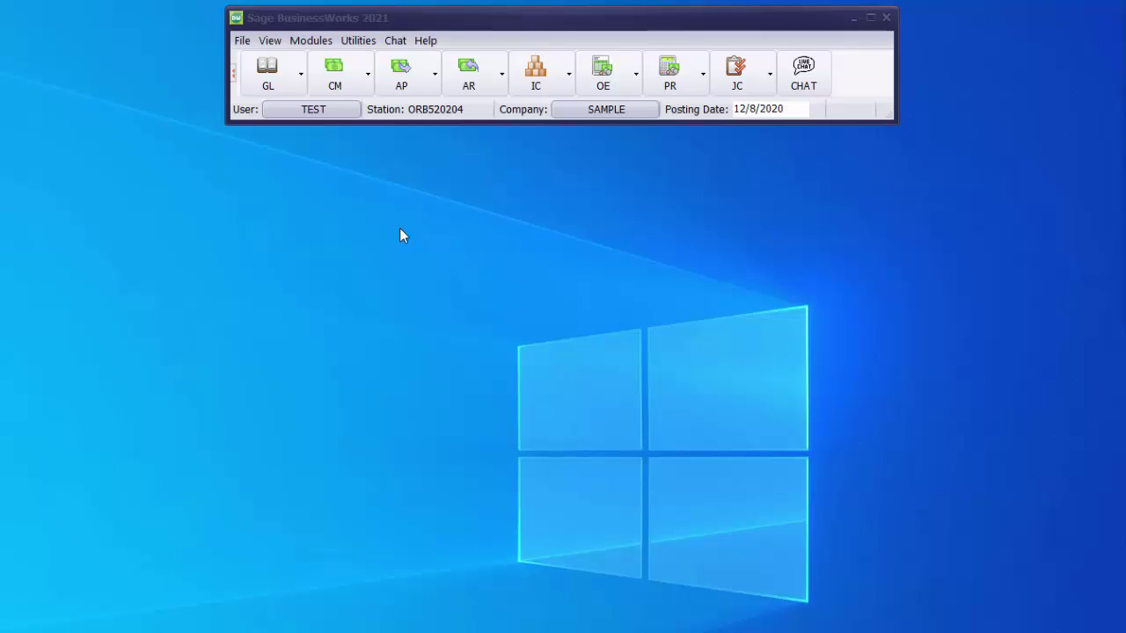
Open 1099 Processing in accounts payable for a new 1099 and set the form type to 1099-NEC
{"action": "left_click", "coordinate": [393, 89]}
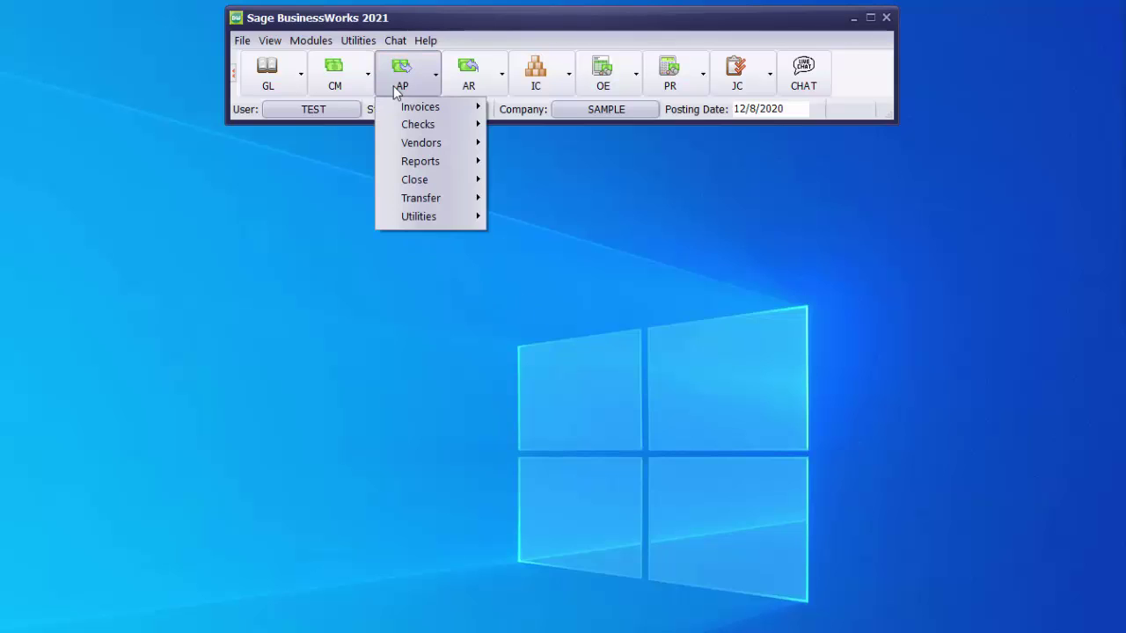
{"action": "mouse_move", "coordinate": [405, 147]}
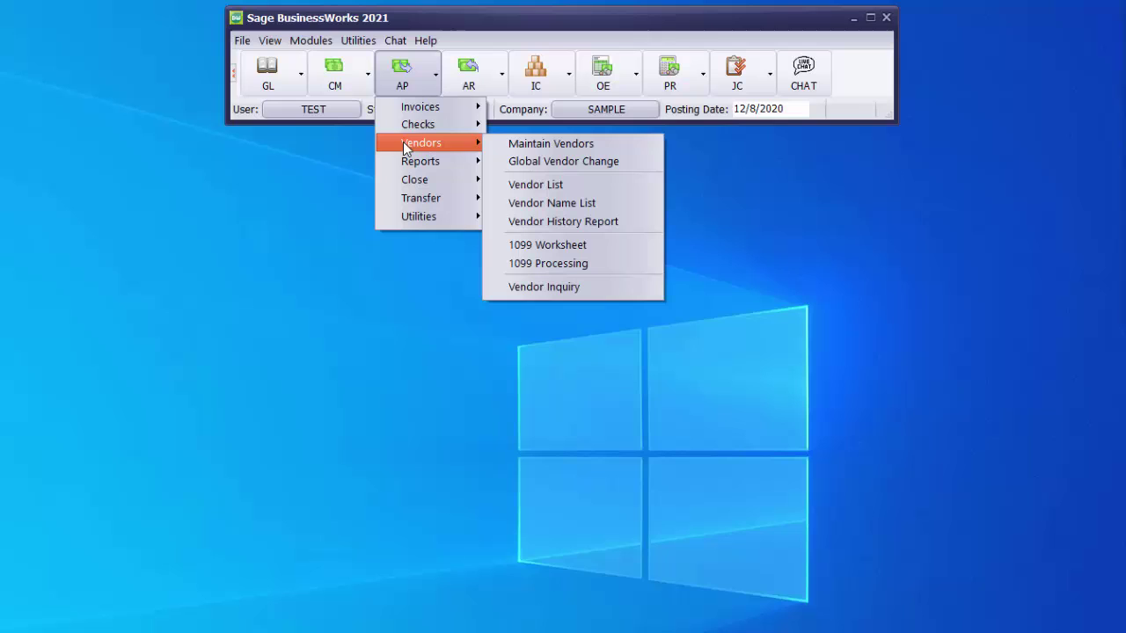
{"action": "left_click", "coordinate": [562, 263]}
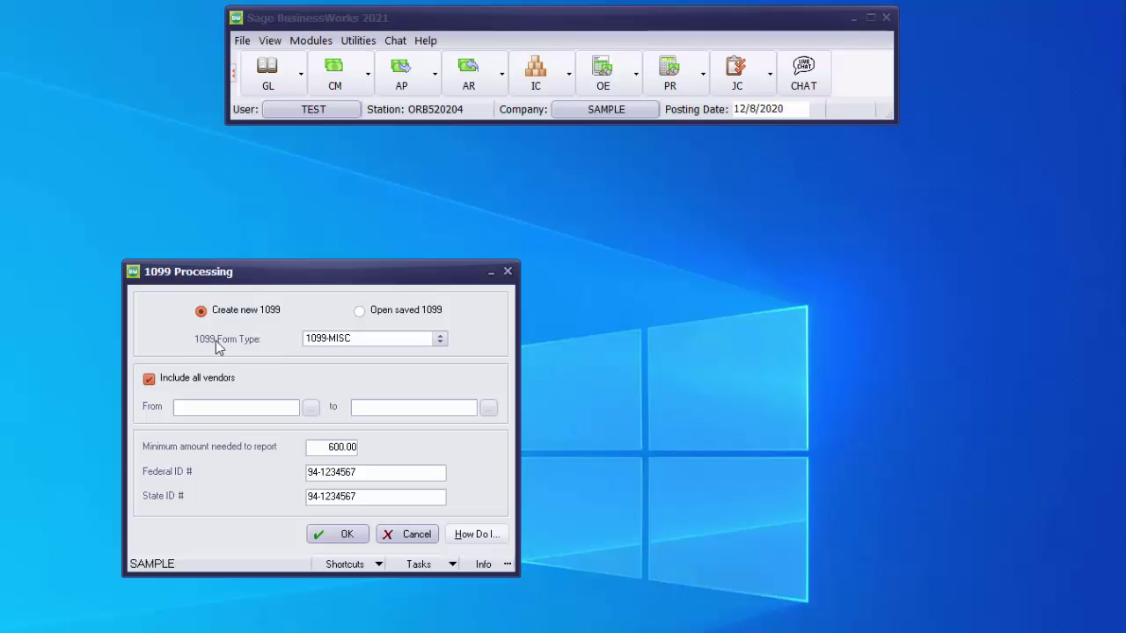
{"action": "left_click", "coordinate": [322, 345]}
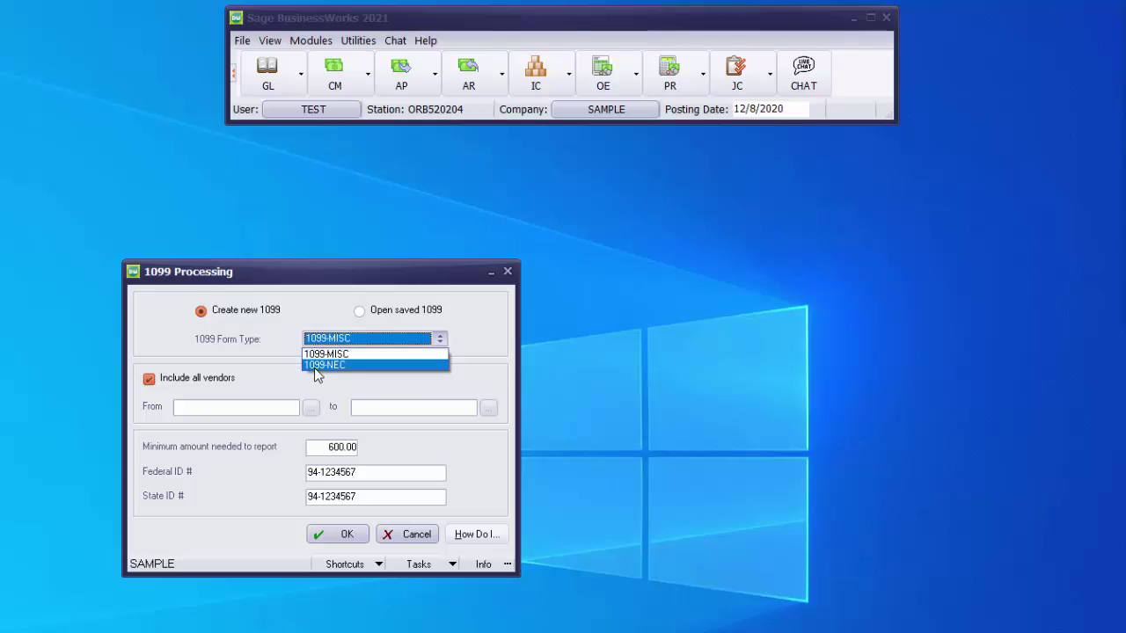
{"action": "left_click", "coordinate": [316, 366]}
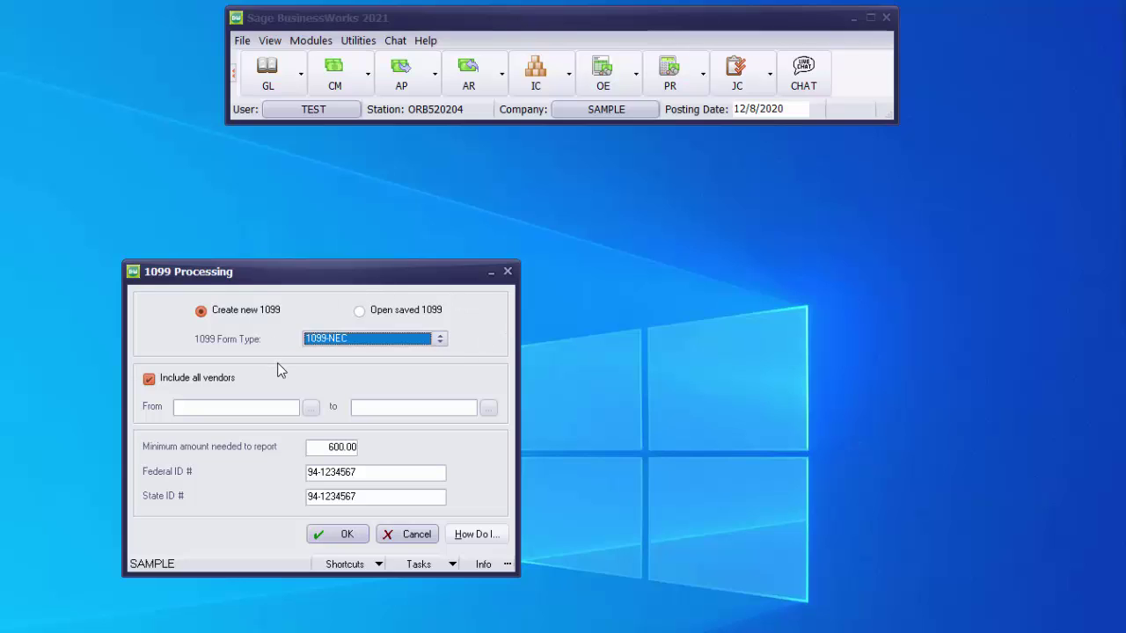
In the AMER vendor record, assign NEC Box #1 as the 1099 MISC/NEC type and review the year-to-date 1099 payments
{"action": "left_click", "coordinate": [406, 84]}
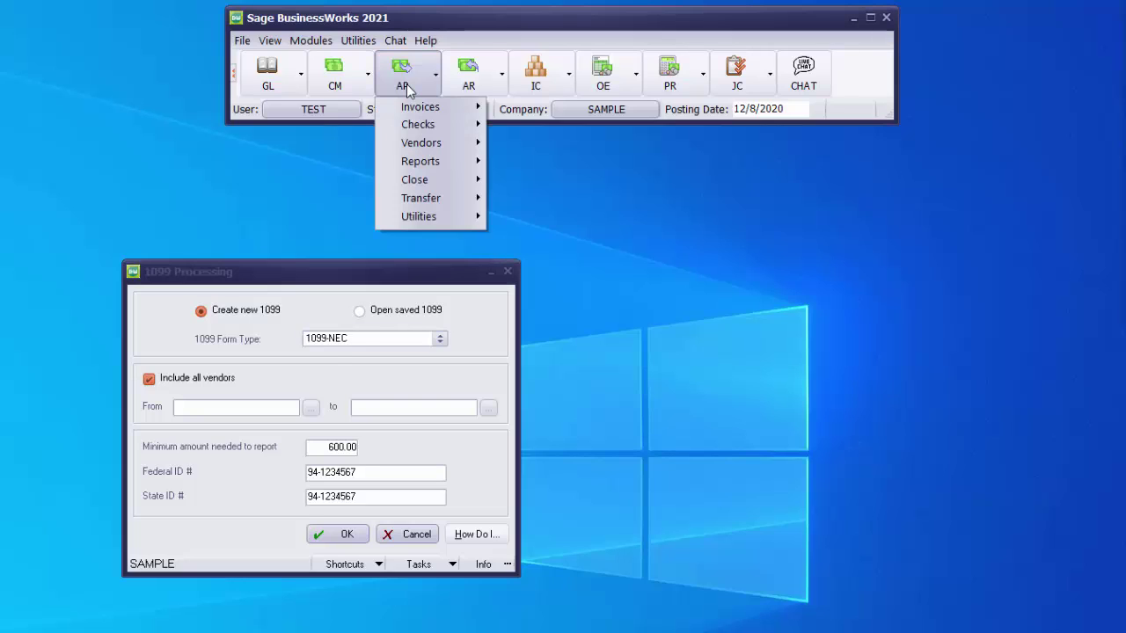
{"action": "mouse_move", "coordinate": [406, 141]}
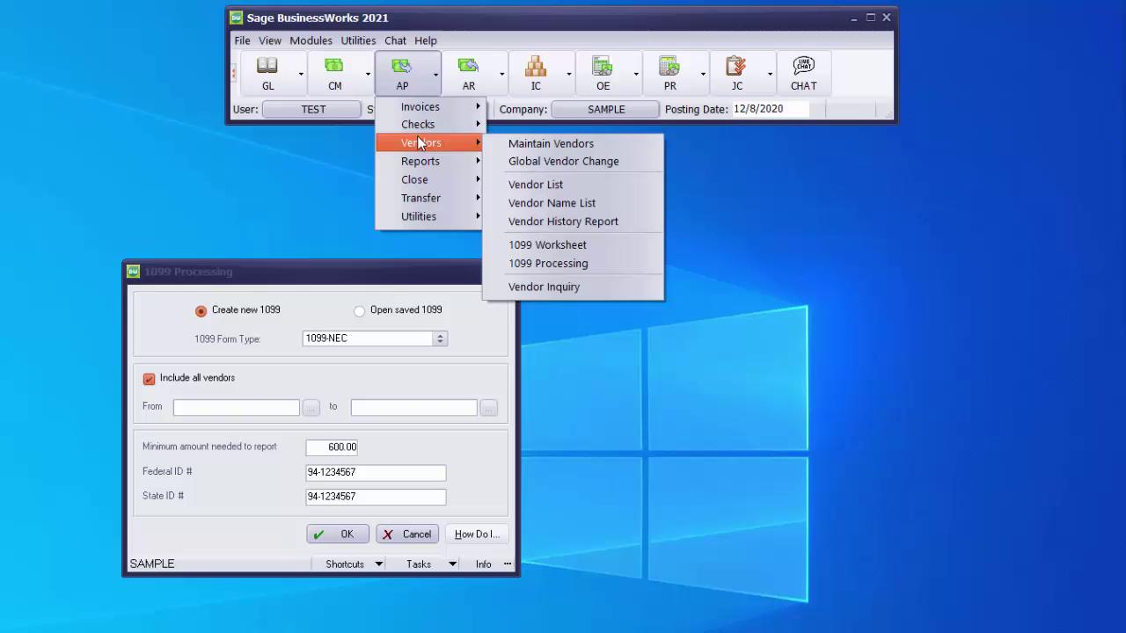
{"action": "left_click", "coordinate": [559, 144]}
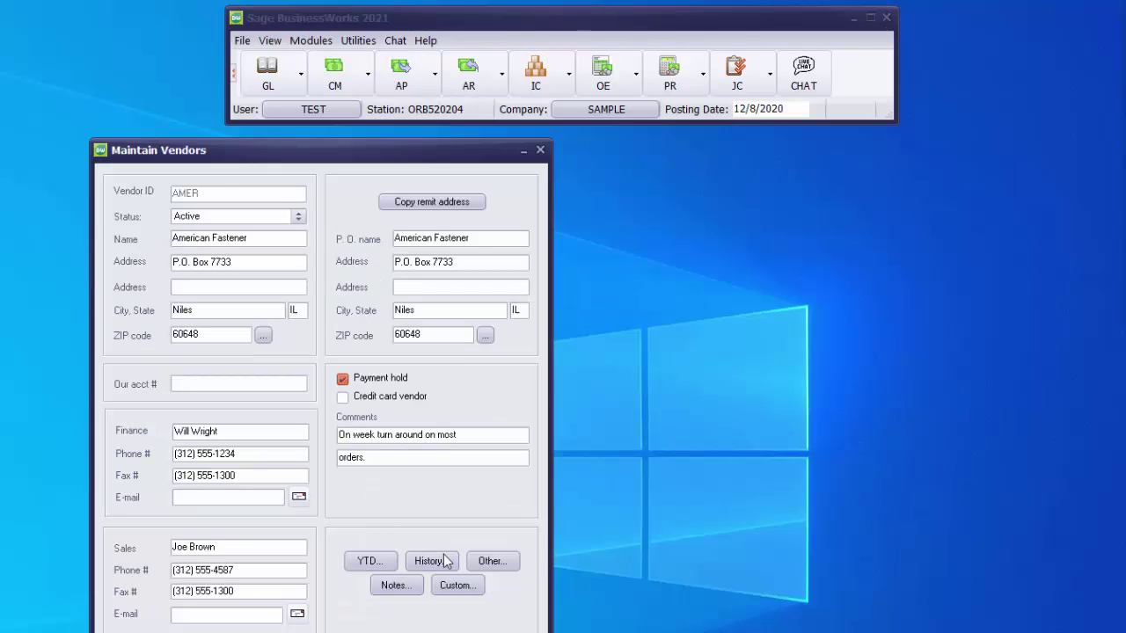
{"action": "left_click", "coordinate": [505, 565]}
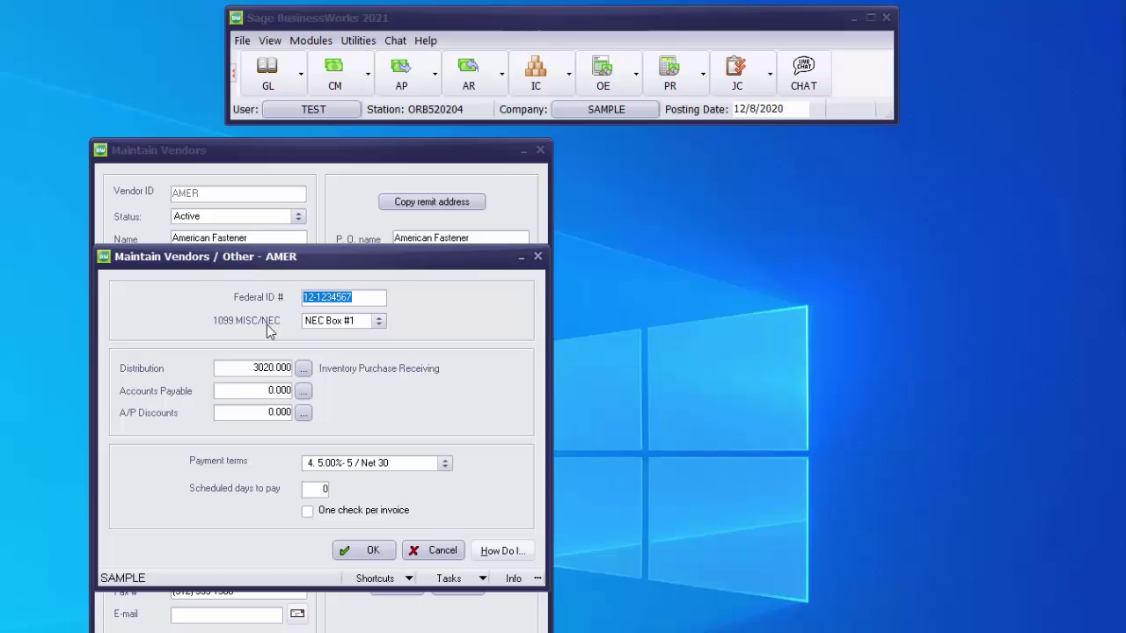
{"action": "left_click", "coordinate": [380, 323]}
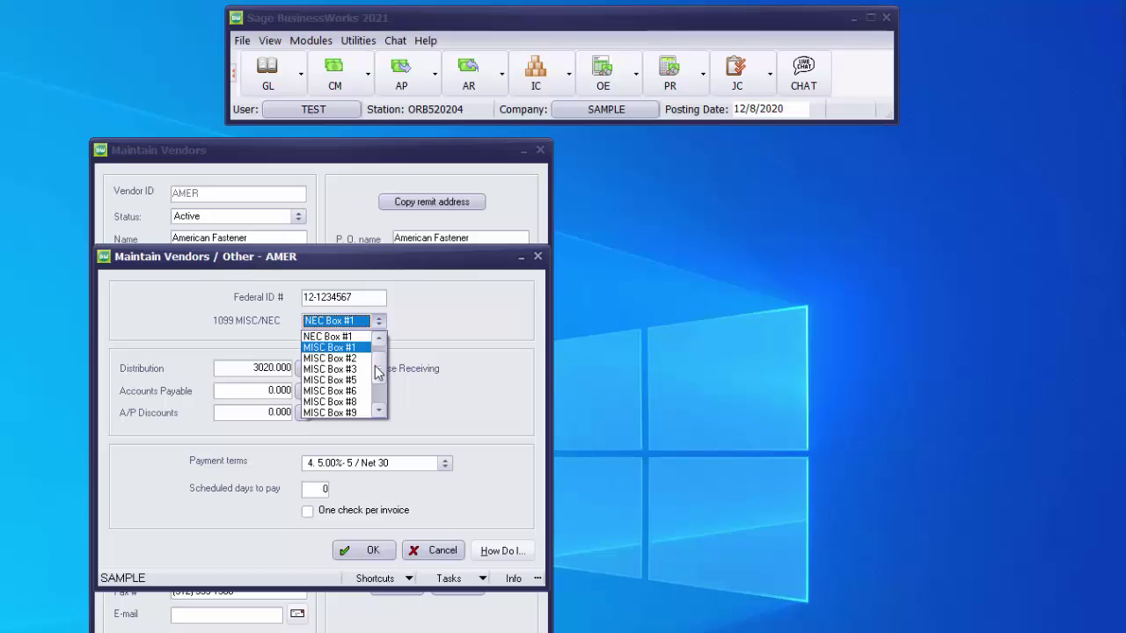
{"action": "left_click_drag", "start_coordinate": [377, 373], "coordinate": [378, 348]}
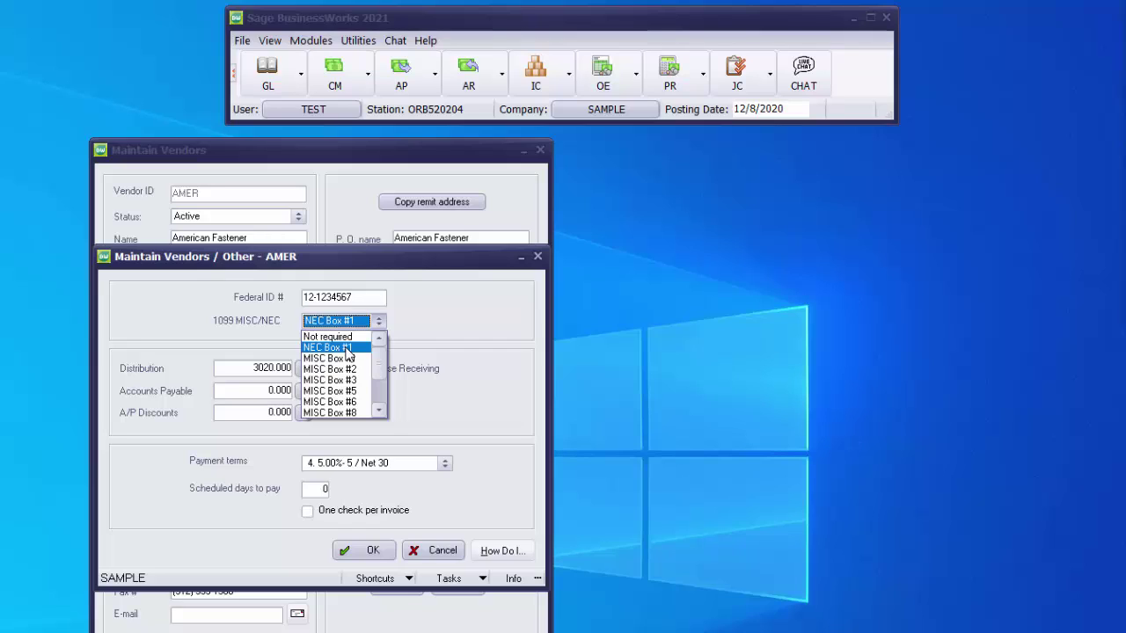
{"action": "left_click", "coordinate": [347, 349]}
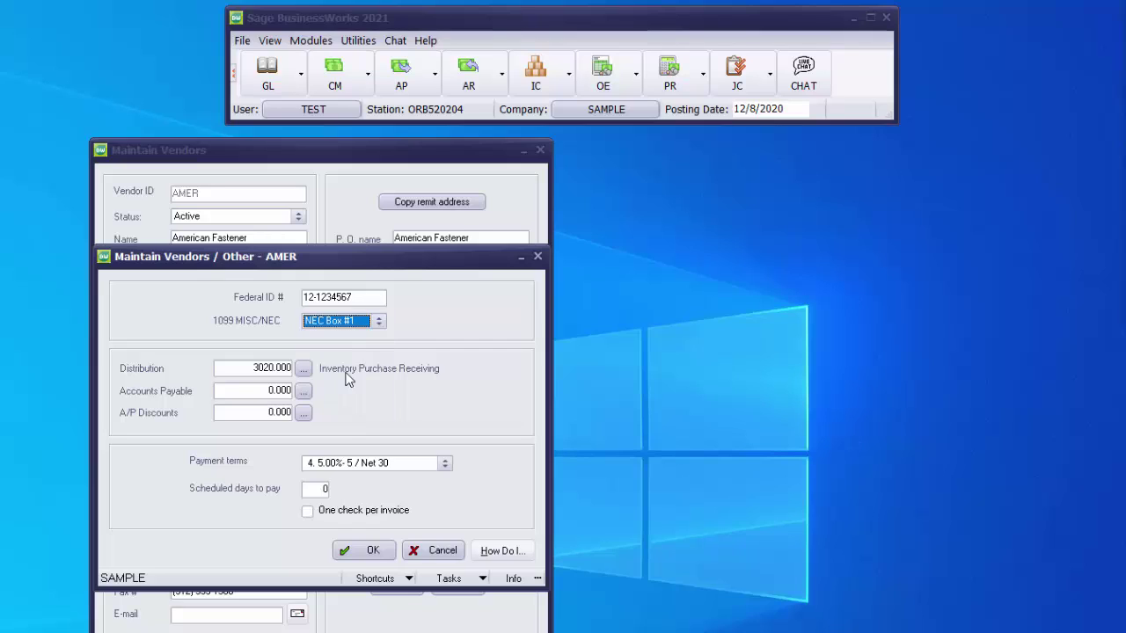
{"action": "left_click", "coordinate": [355, 546]}
{"action": "left_click", "coordinate": [354, 560]}
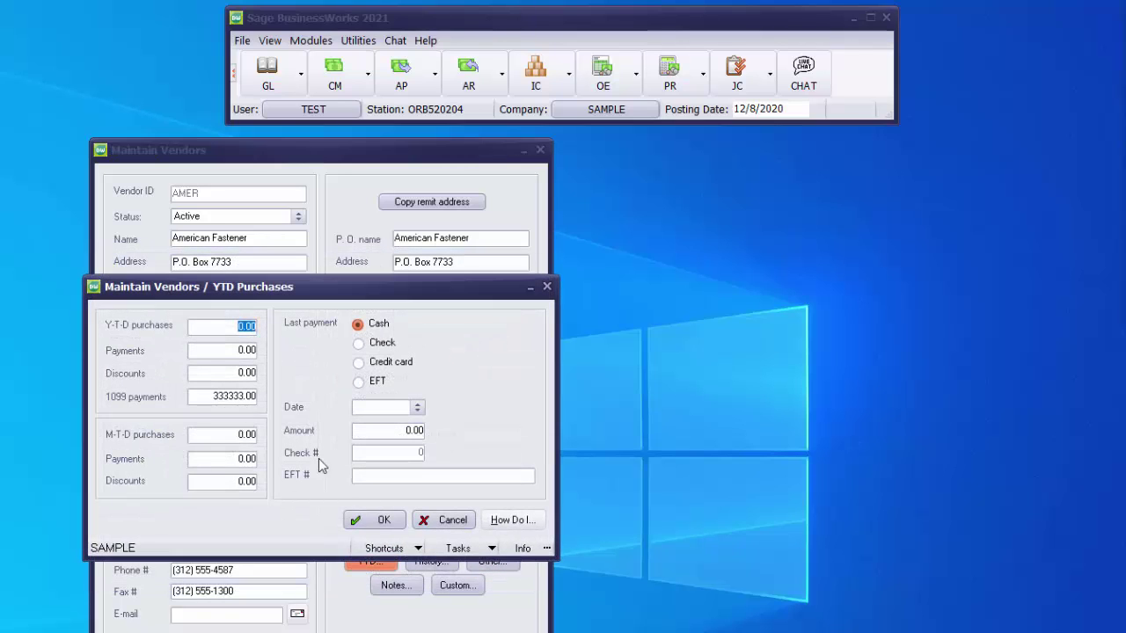
{"action": "left_click", "coordinate": [371, 520]}
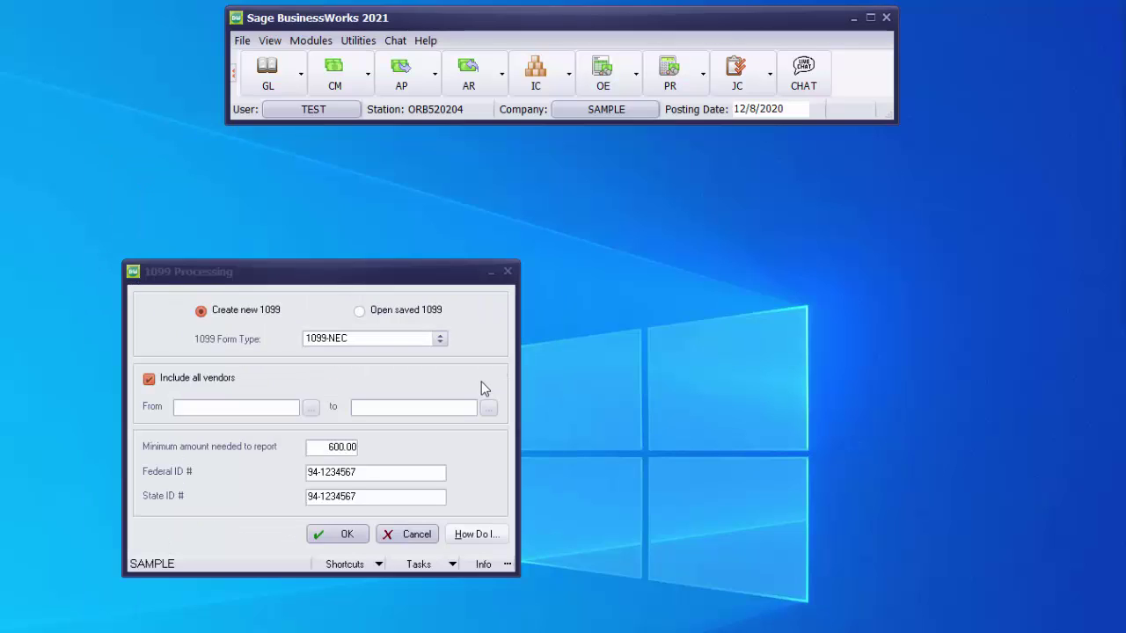
Try a Global Vendor Change of the 1099 Box for all vendors, browse the original and new value choices, and cancel it
{"action": "left_click", "coordinate": [414, 81]}
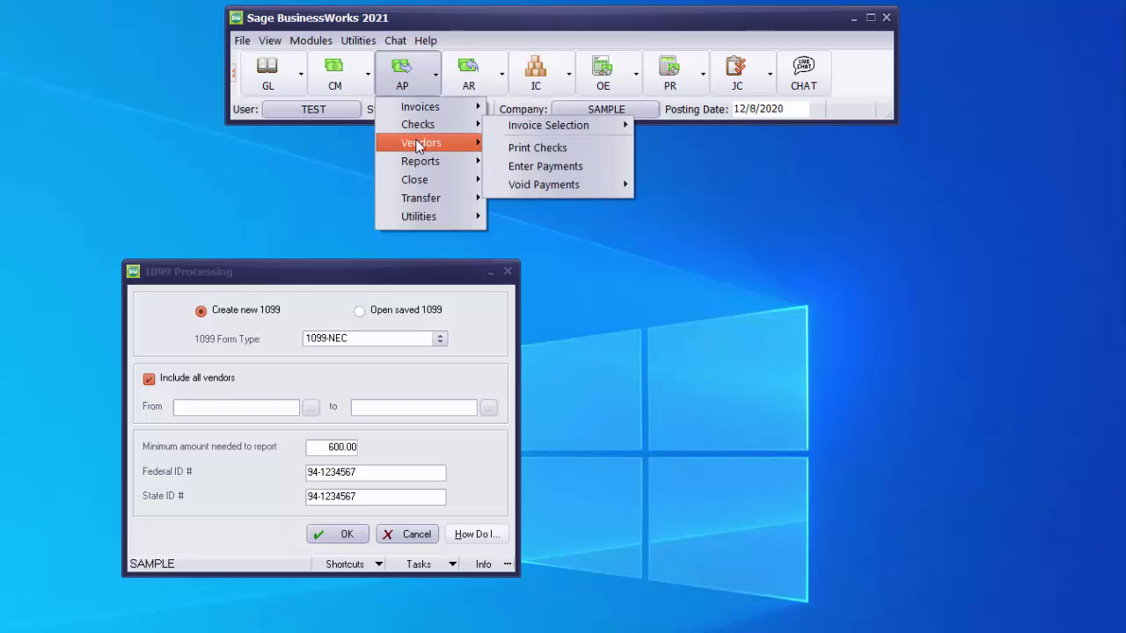
{"action": "mouse_move", "coordinate": [419, 146]}
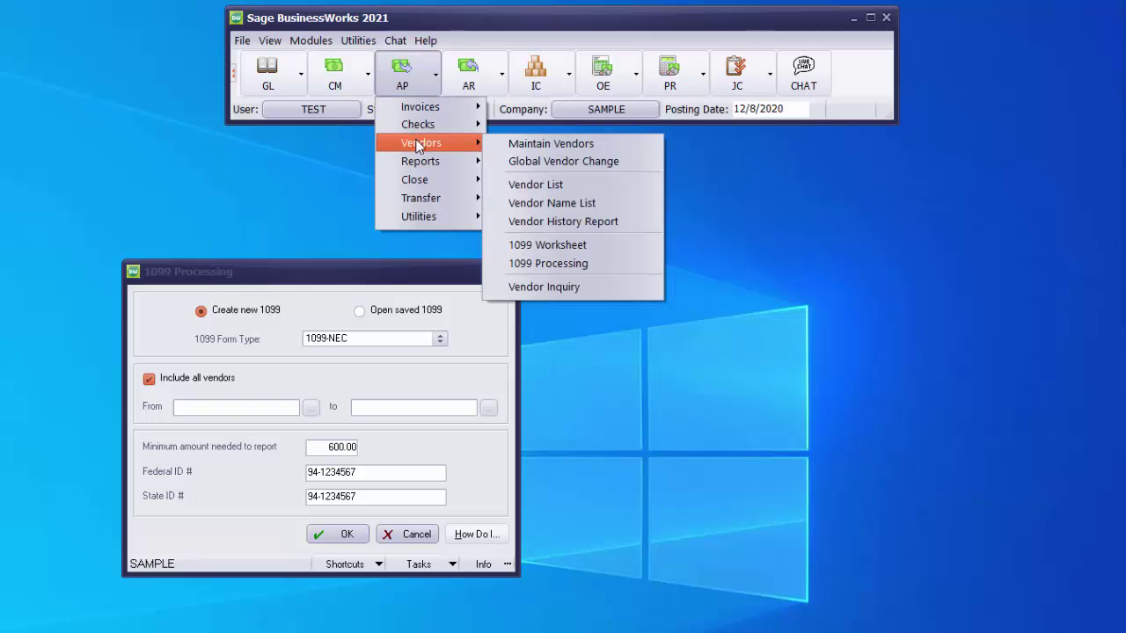
{"action": "left_click", "coordinate": [531, 160]}
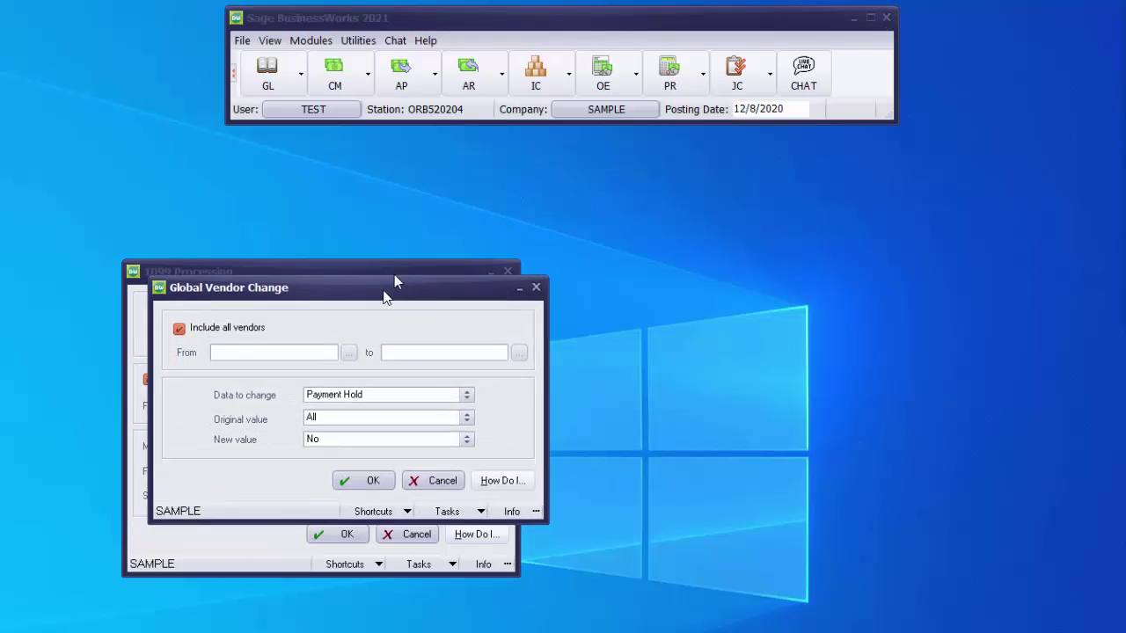
{"action": "left_click", "coordinate": [370, 330]}
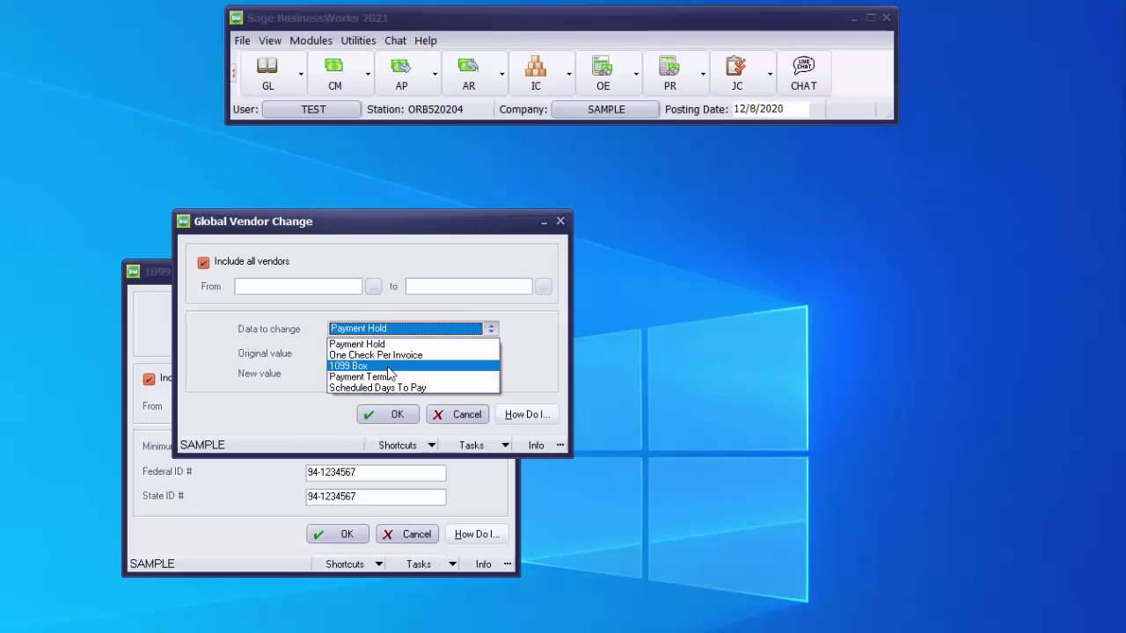
{"action": "left_click", "coordinate": [390, 366]}
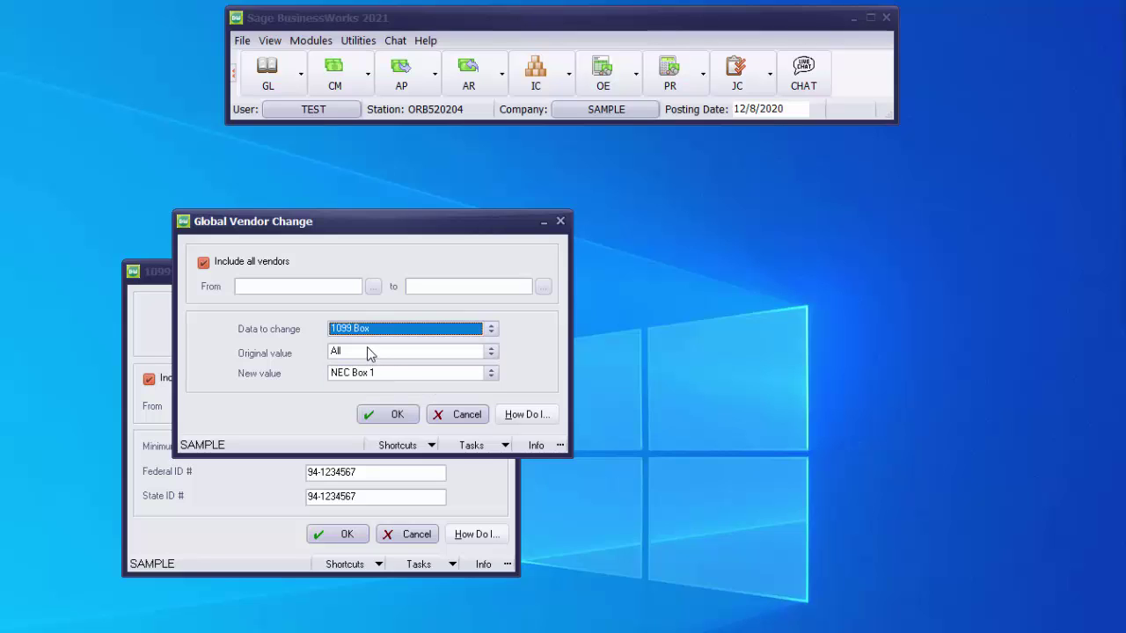
{"action": "left_click", "coordinate": [367, 353]}
{"action": "scroll", "coordinate": [364, 400], "scroll_direction": "down", "scroll_amount": 1}
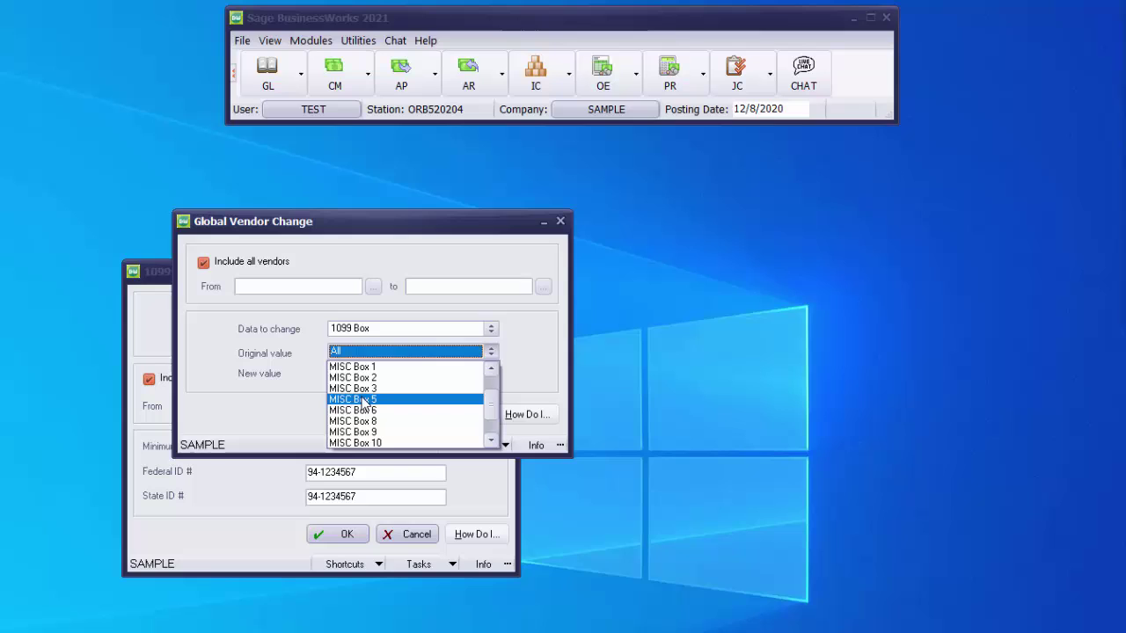
{"action": "scroll", "coordinate": [370, 391], "scroll_direction": "up", "scroll_amount": 2}
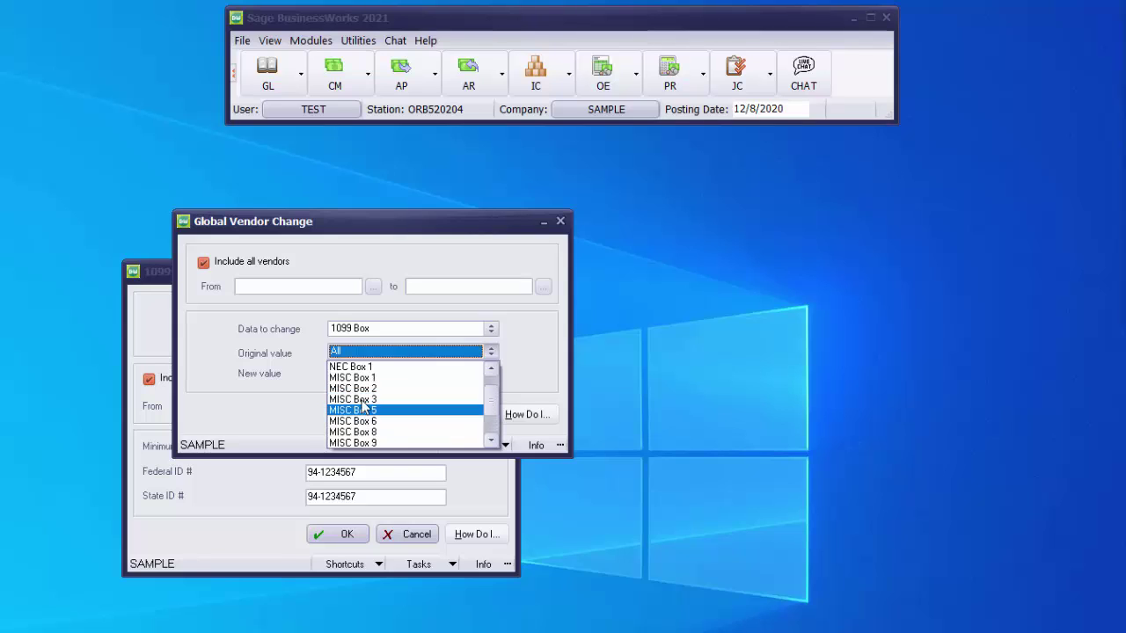
{"action": "left_click", "coordinate": [369, 351]}
{"action": "left_click", "coordinate": [369, 373]}
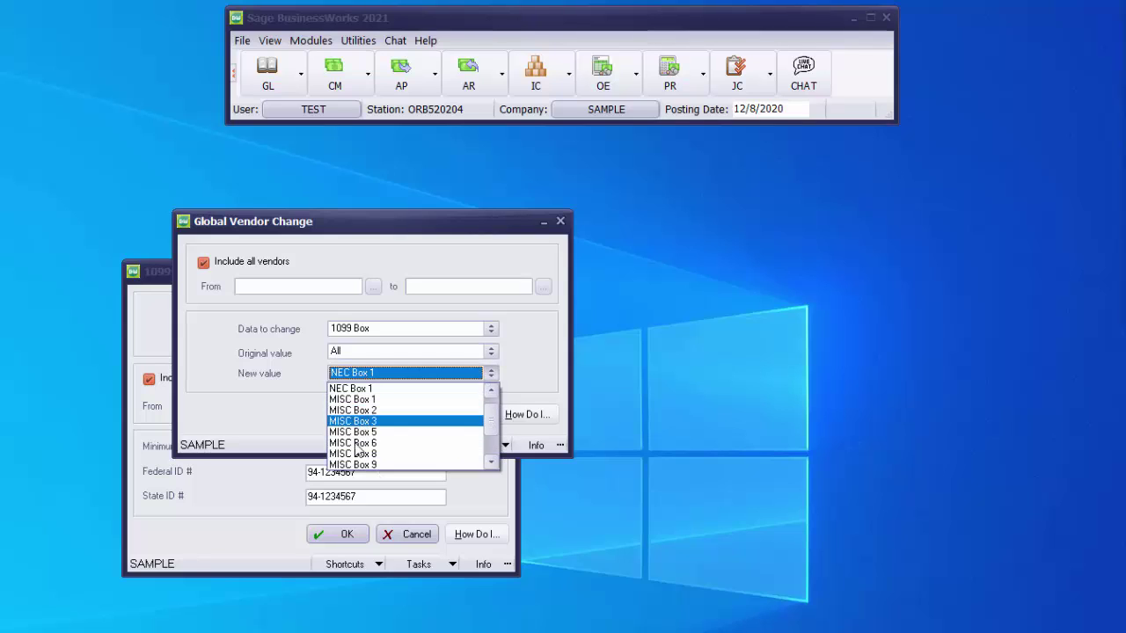
{"action": "left_click", "coordinate": [524, 372]}
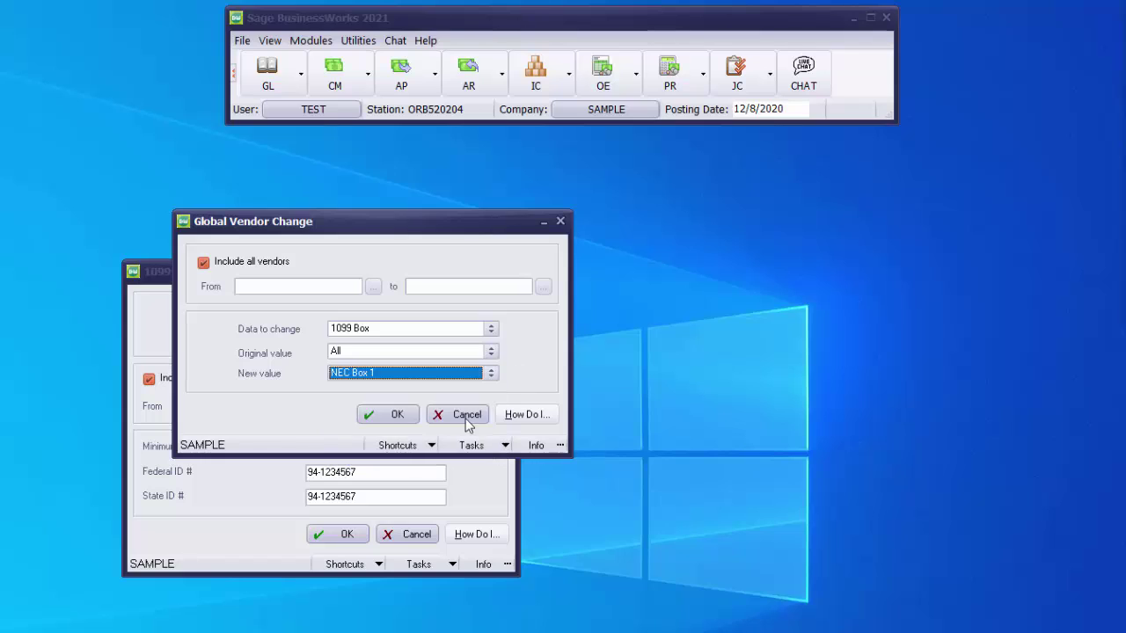
{"action": "left_click", "coordinate": [467, 414]}
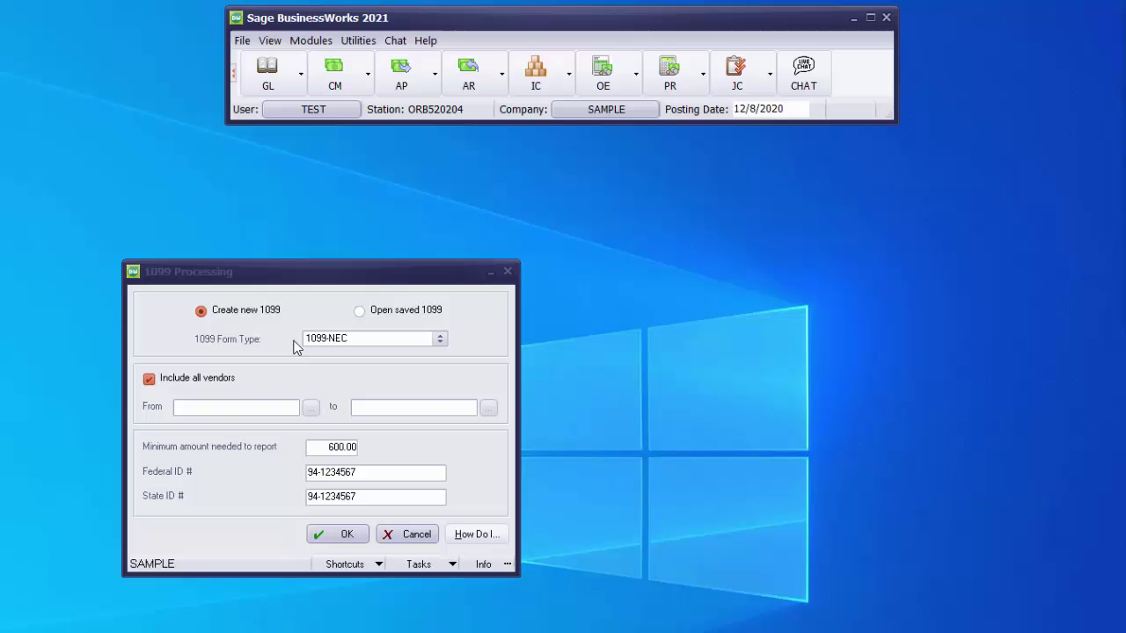
Start processing the 1099-NEC forms and run the automatic forms update over the Internet
{"action": "left_click", "coordinate": [346, 535]}
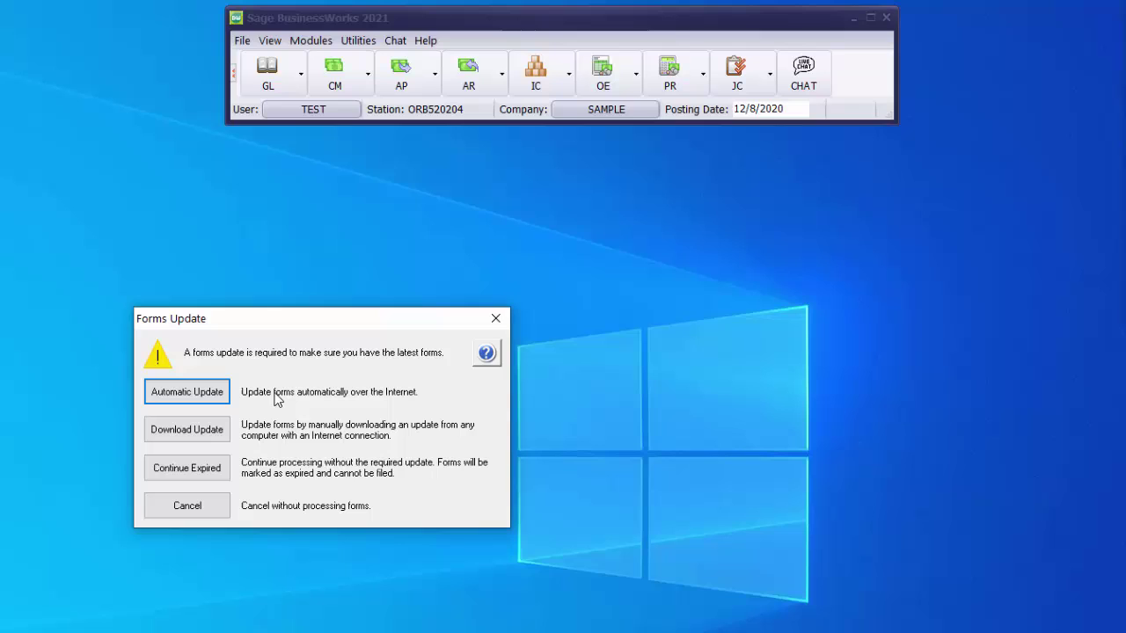
{"action": "left_click", "coordinate": [217, 397]}
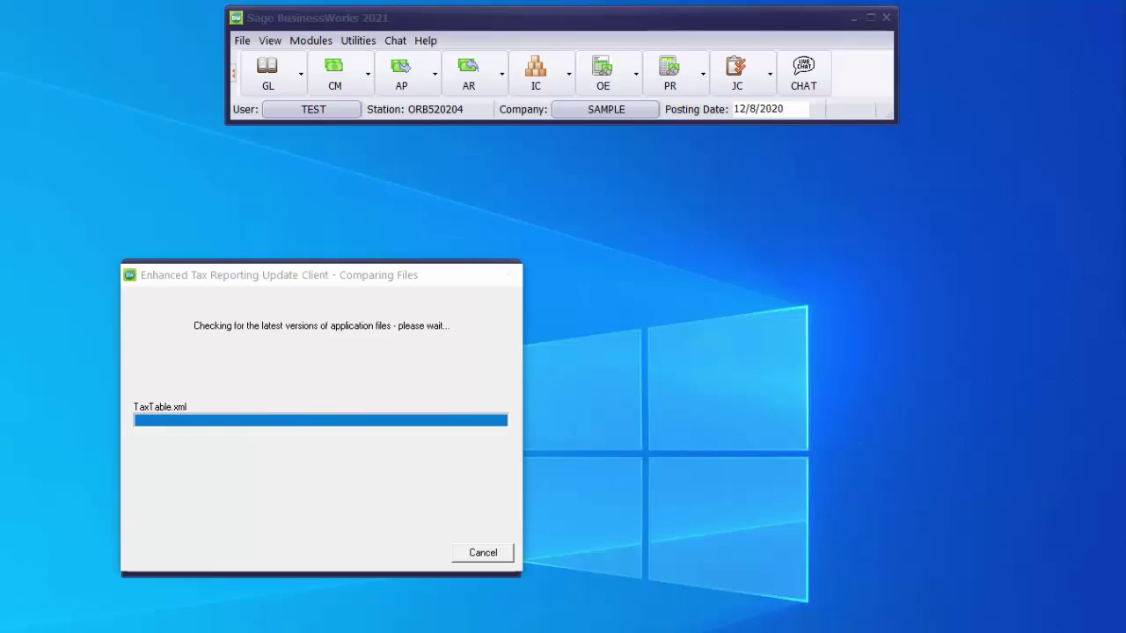
{"action": "left_click", "coordinate": [410, 553]}
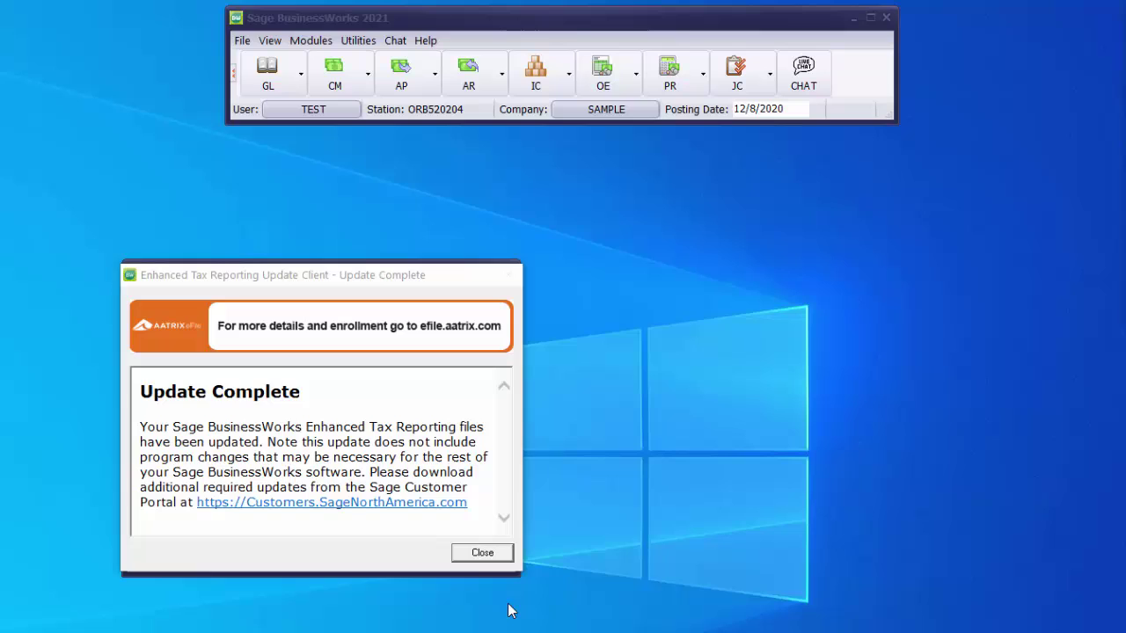
{"action": "left_click", "coordinate": [481, 552]}
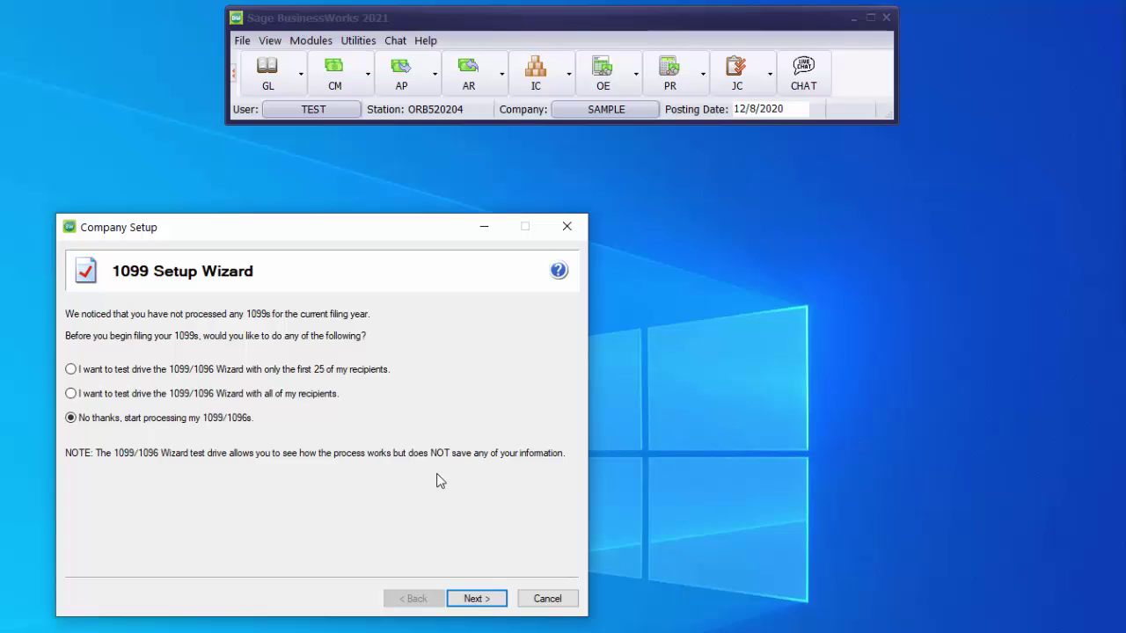
Choose to process the actual 1099/1096s without a test drive, accept the payer's EIN, and use a single 1099 data file
{"action": "left_click", "coordinate": [467, 601]}
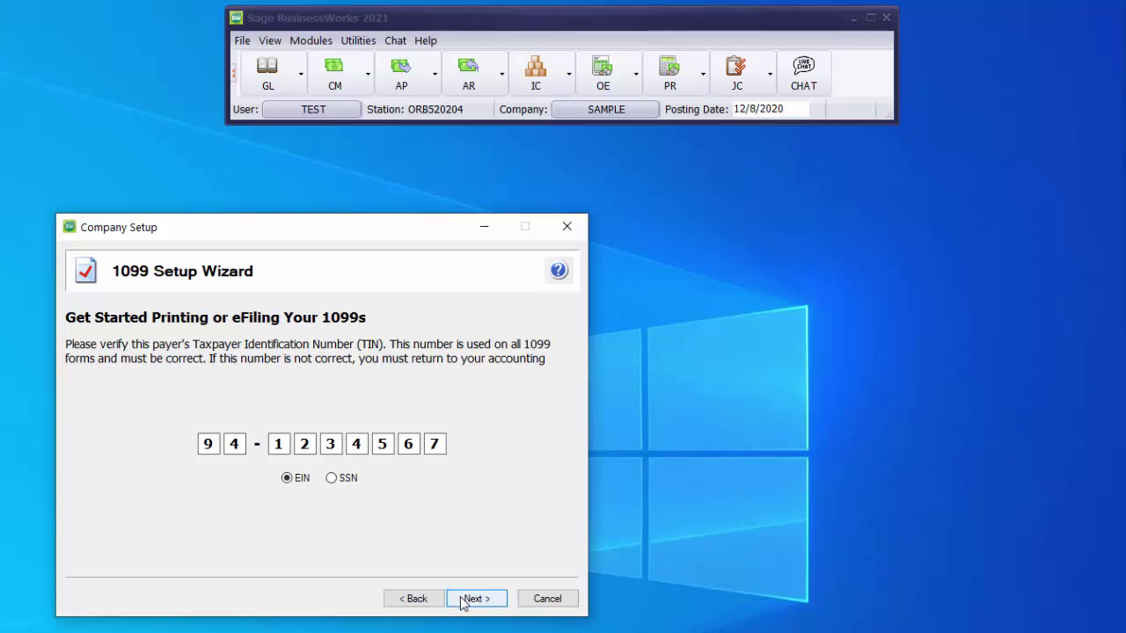
{"action": "left_click", "coordinate": [464, 601]}
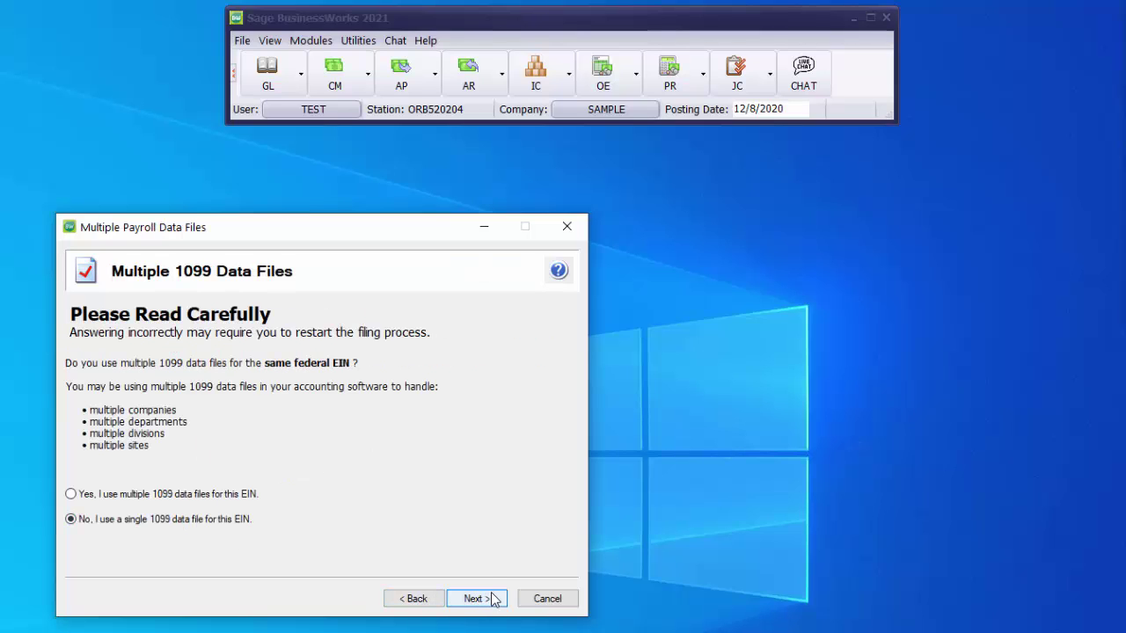
{"action": "left_click", "coordinate": [492, 599]}
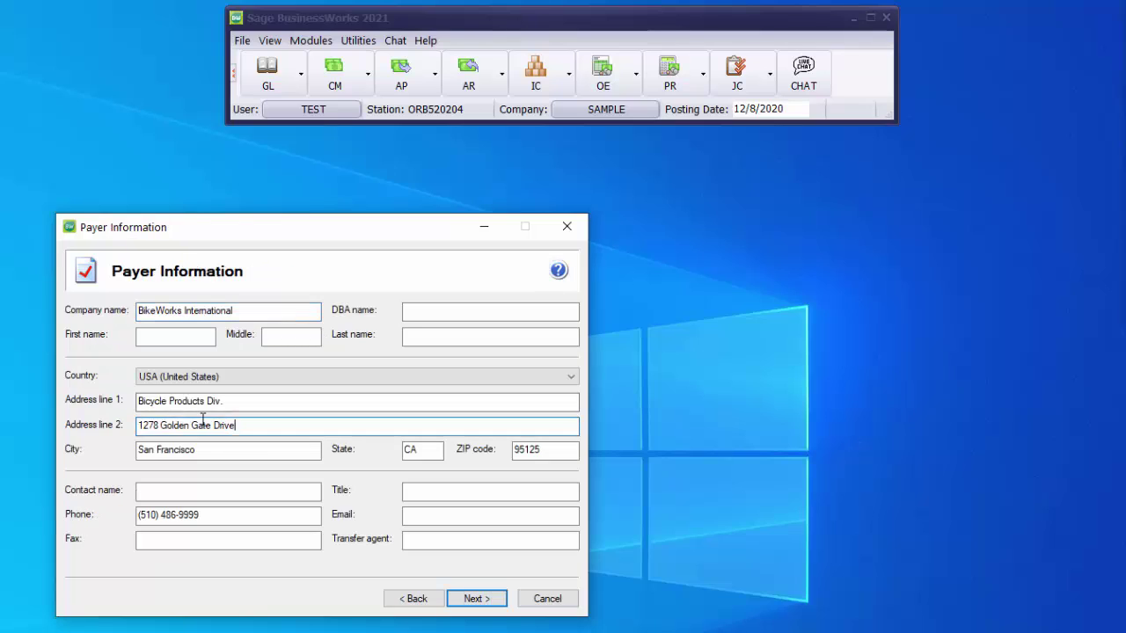
Move the payer's street address from address line 2 to line 1, replacing its content, and file for the own company/employer
{"action": "key", "text": "shift+Home"}
{"action": "key", "text": "ctrl+c"}
{"action": "key", "text": "BackSpace"}
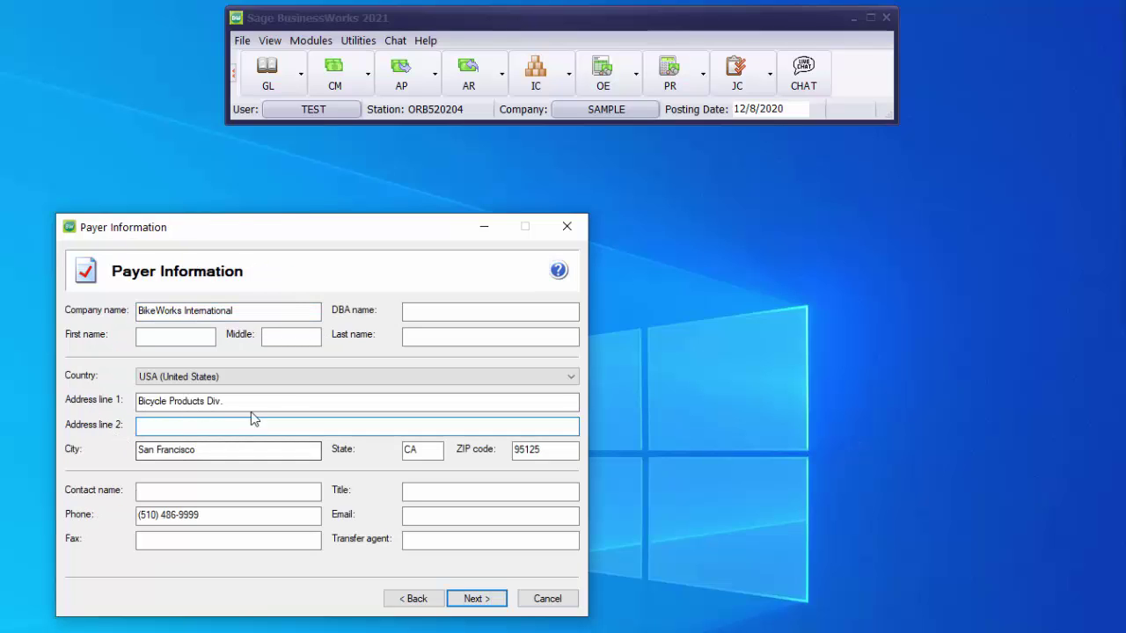
{"action": "left_click_drag", "start_coordinate": [176, 402], "coordinate": [100, 397]}
{"action": "key", "text": "ctrl+v"}
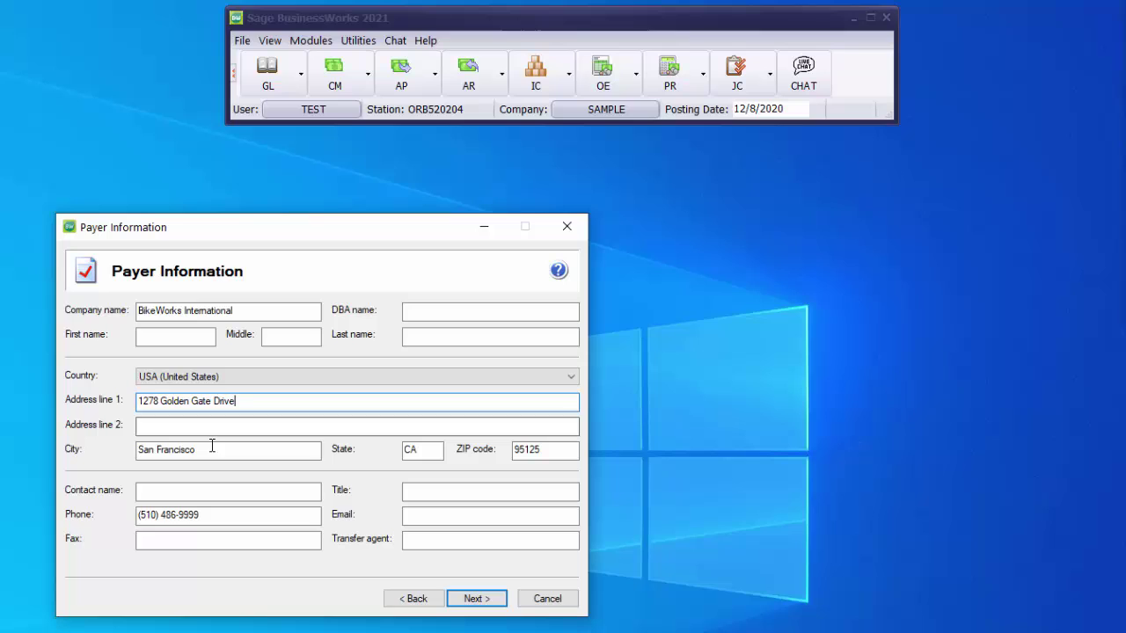
{"action": "left_click", "coordinate": [470, 599]}
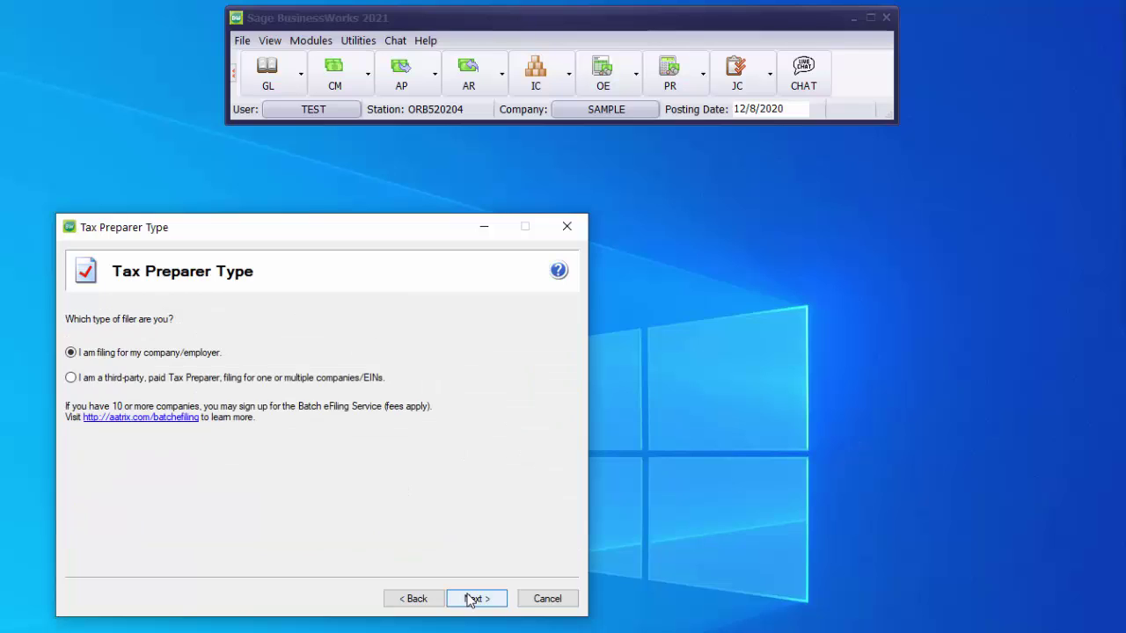
{"action": "left_click", "coordinate": [471, 599]}
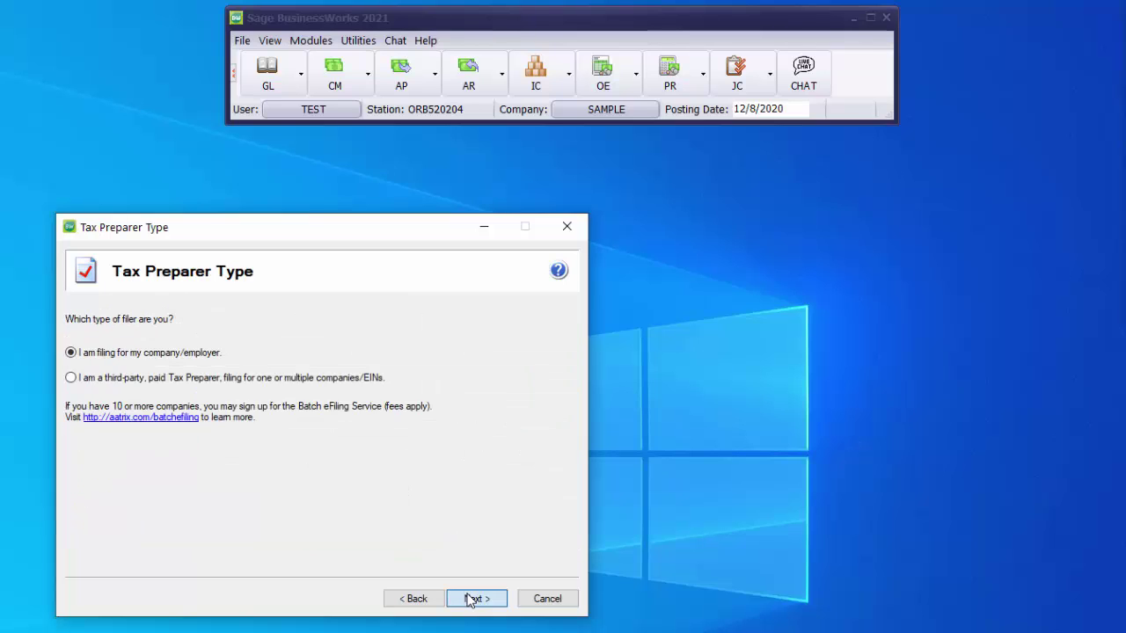
Confirm filing for the own company/employer and accept a properly formatted tax account number for California State Withholding
{"action": "left_click", "coordinate": [470, 599]}
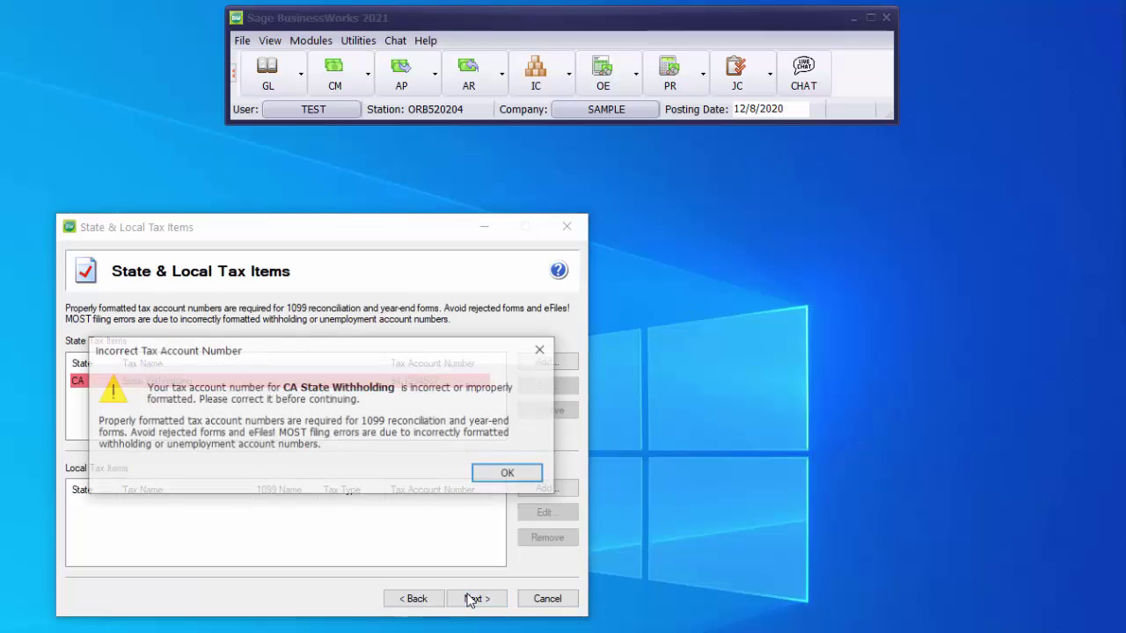
{"action": "left_click", "coordinate": [508, 476]}
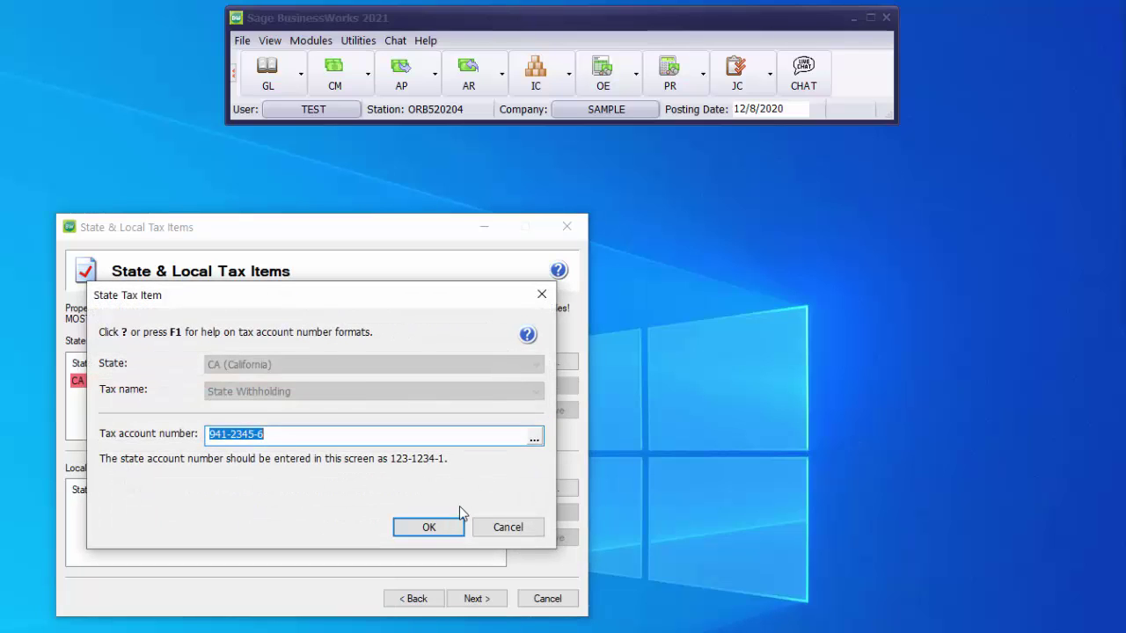
{"action": "left_click", "coordinate": [429, 528]}
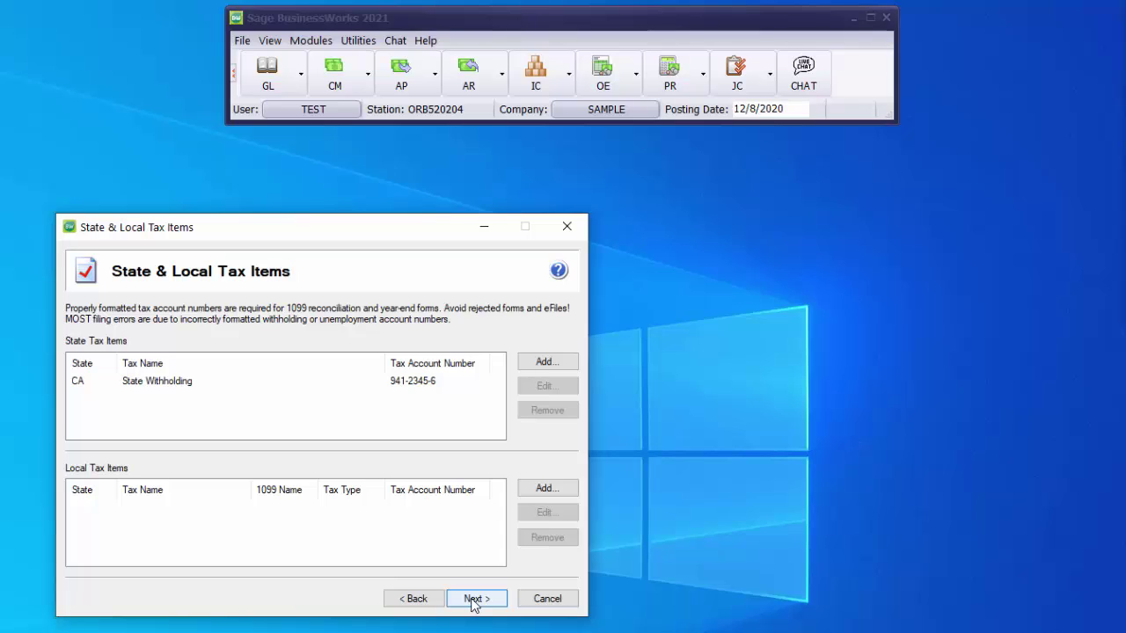
Answer No to electronic-only 1099 recipients and keep recipient identification numbers untruncated with zeros printed
{"action": "left_click", "coordinate": [474, 600]}
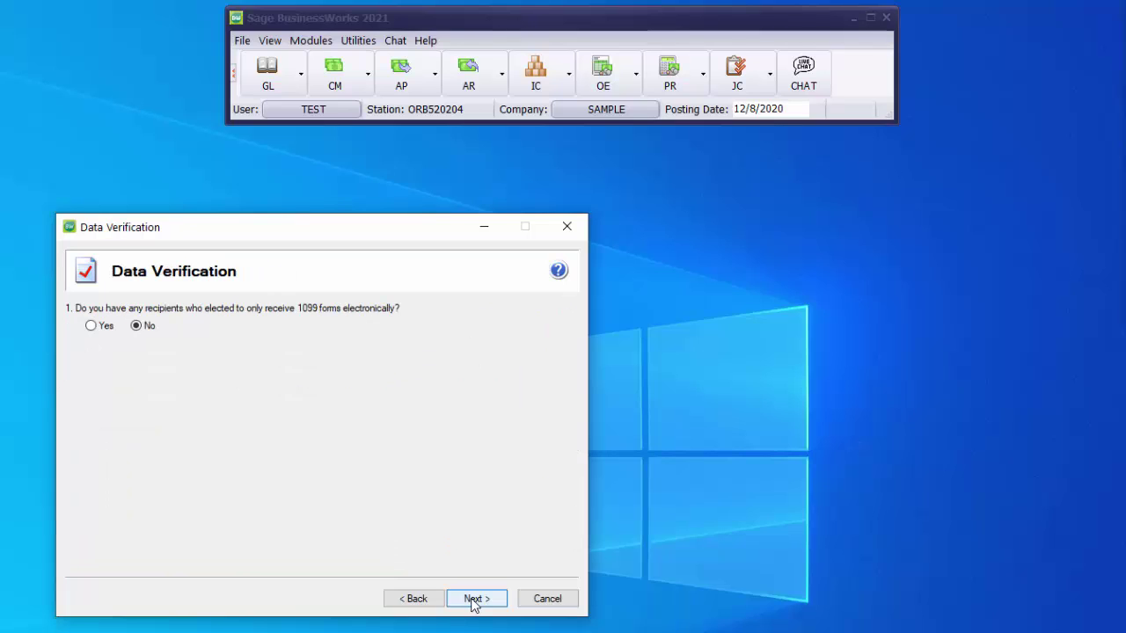
{"action": "left_click", "coordinate": [474, 601]}
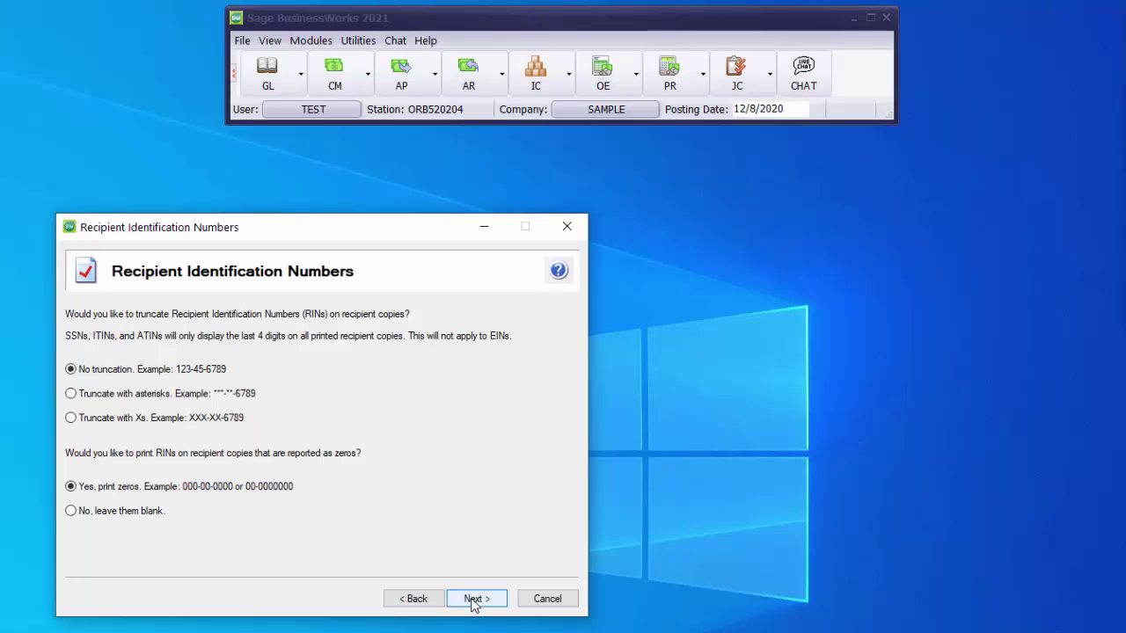
{"action": "left_click", "coordinate": [474, 601]}
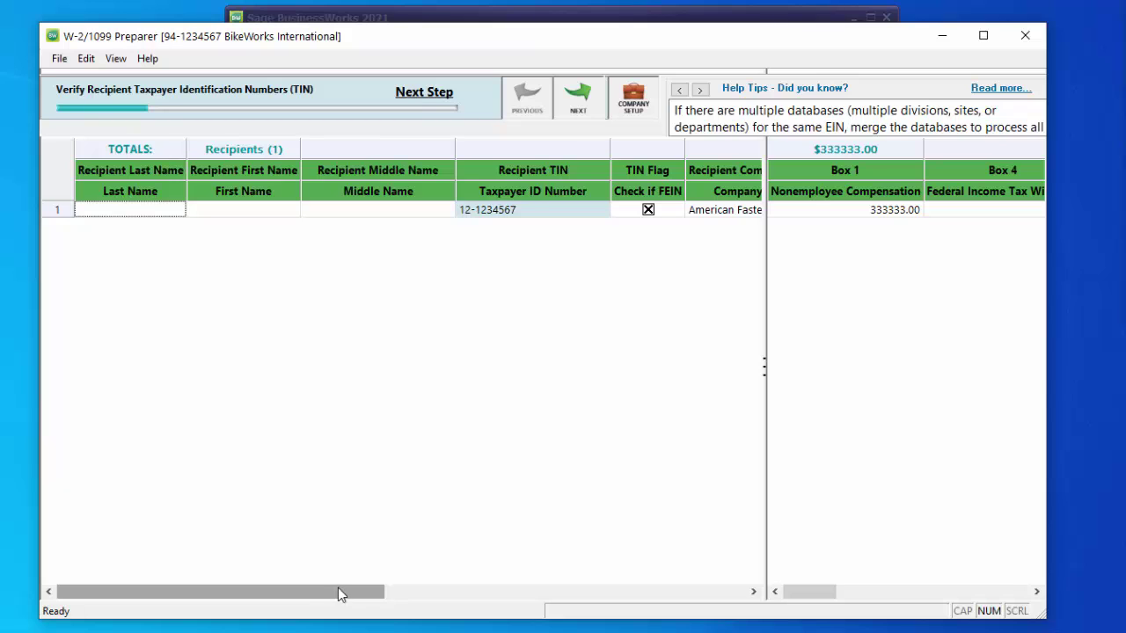
Review the recipient row and complete verification of the TIN, FEIN flag, names and addresses, payment amounts, filing state and state amounts
{"action": "left_click_drag", "start_coordinate": [333, 602], "coordinate": [692, 602]}
{"action": "left_click_drag", "start_coordinate": [980, 261], "coordinate": [967, 255]}
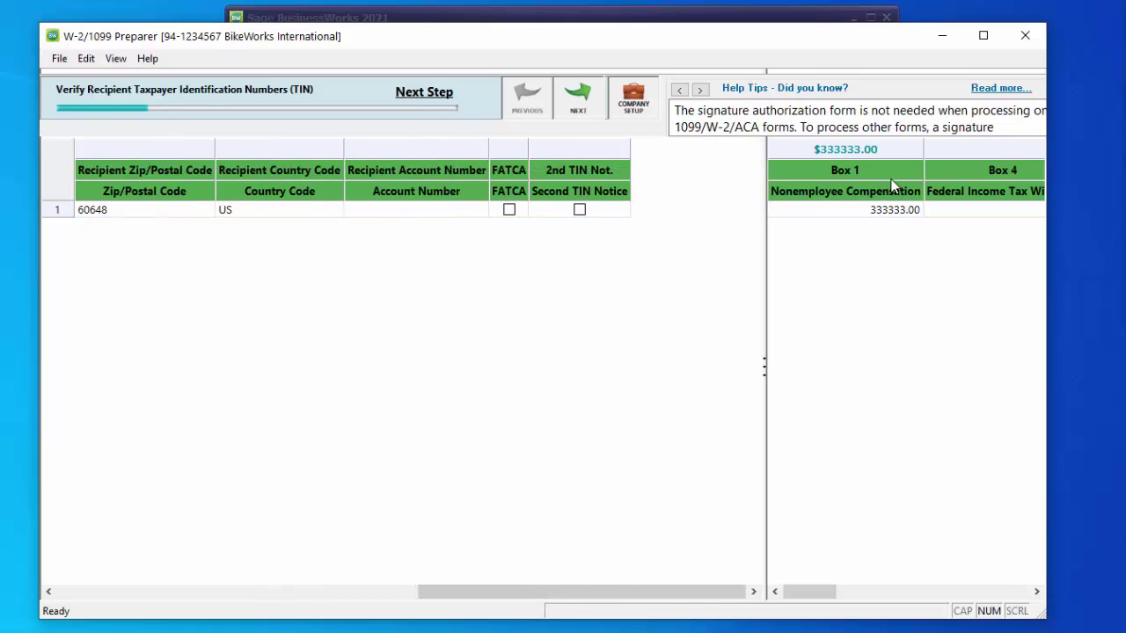
{"action": "left_click", "coordinate": [573, 112]}
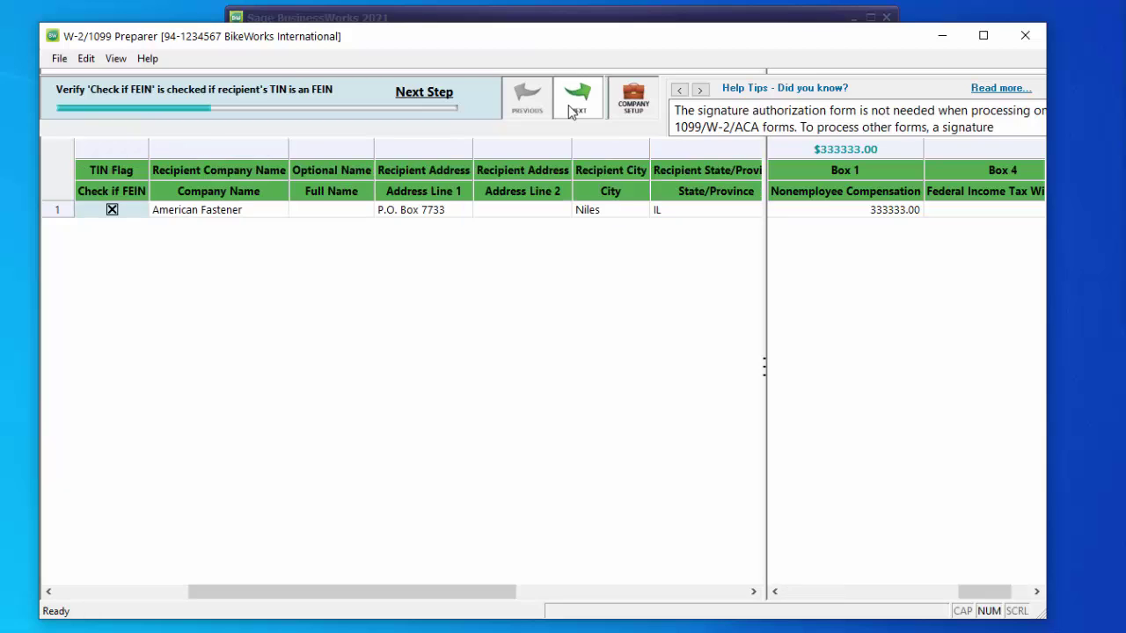
{"action": "left_click", "coordinate": [571, 111]}
{"action": "left_click", "coordinate": [570, 113]}
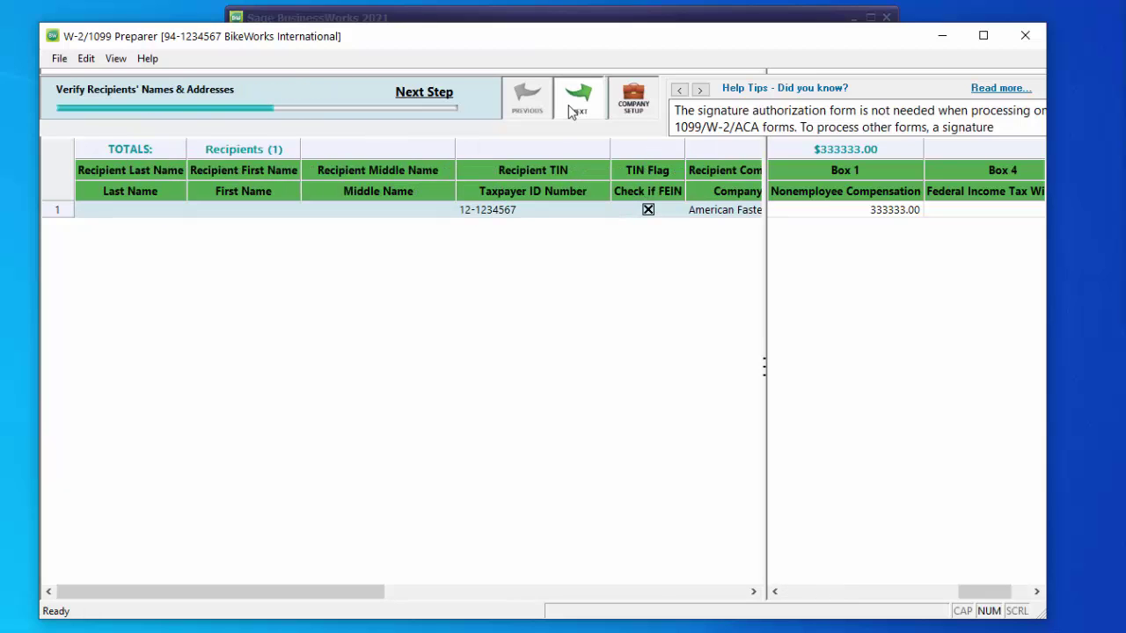
{"action": "left_click", "coordinate": [570, 112]}
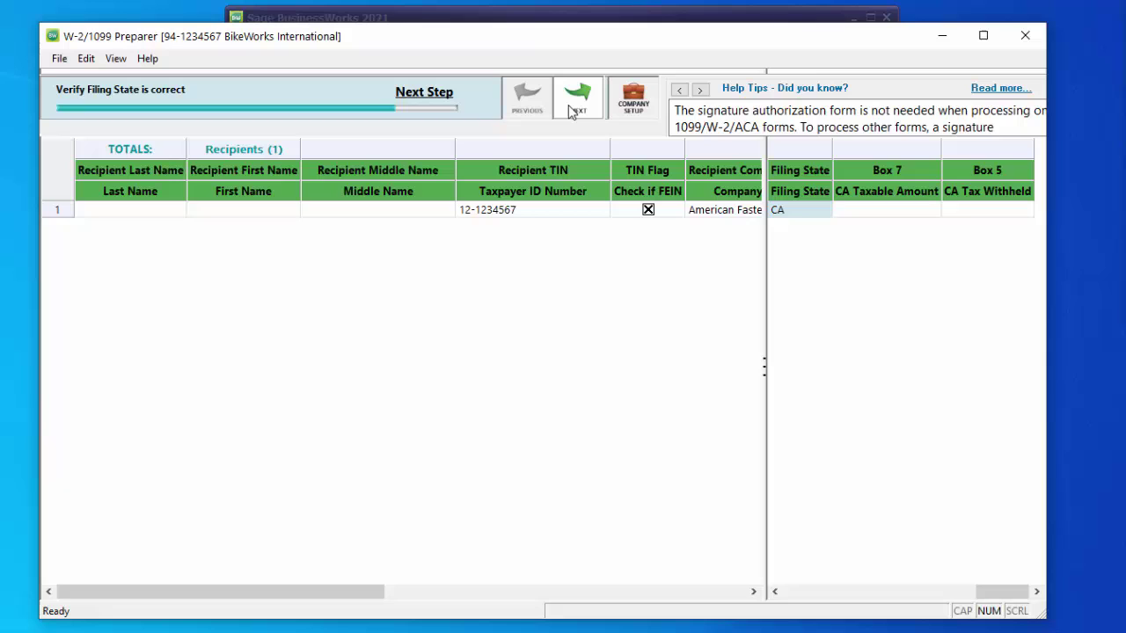
{"action": "left_click", "coordinate": [570, 113]}
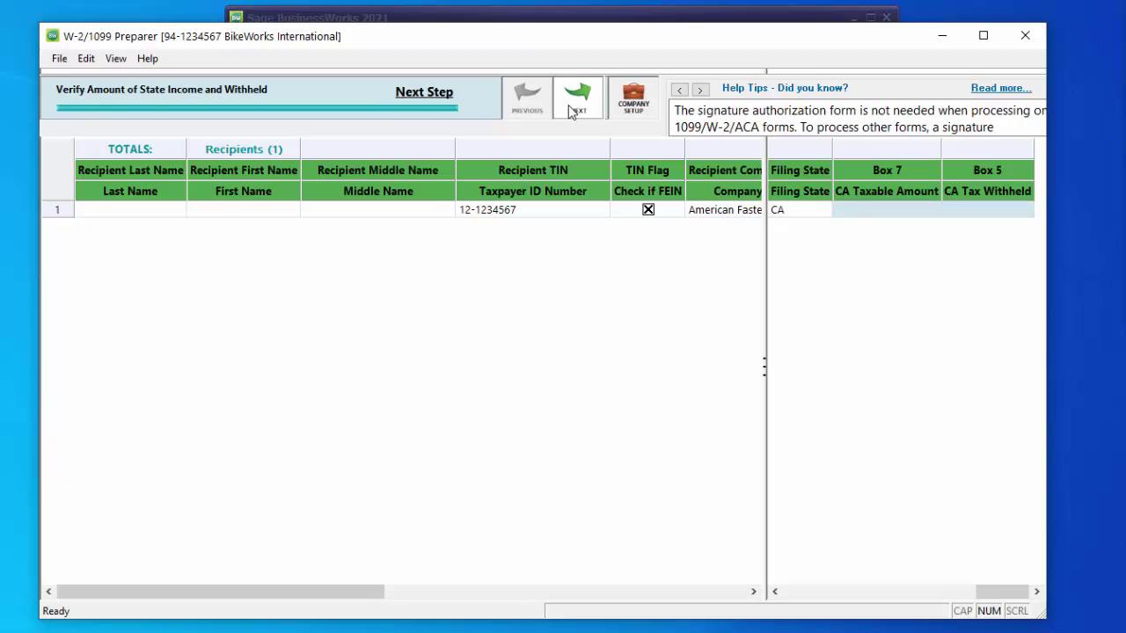
{"action": "left_click", "coordinate": [570, 112]}
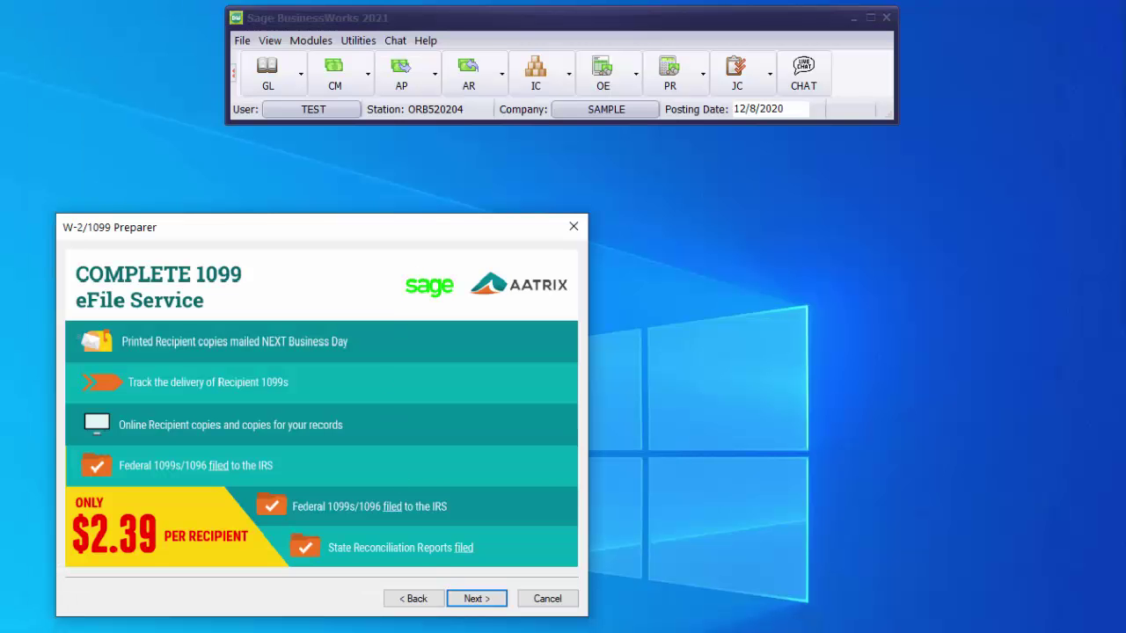
Under Other Options, choose to print the recipient 1099 copies, Federal 1099s and 1096, and State 1099s and Reconciliation Forms, without any eFiling
{"action": "left_click", "coordinate": [476, 599]}
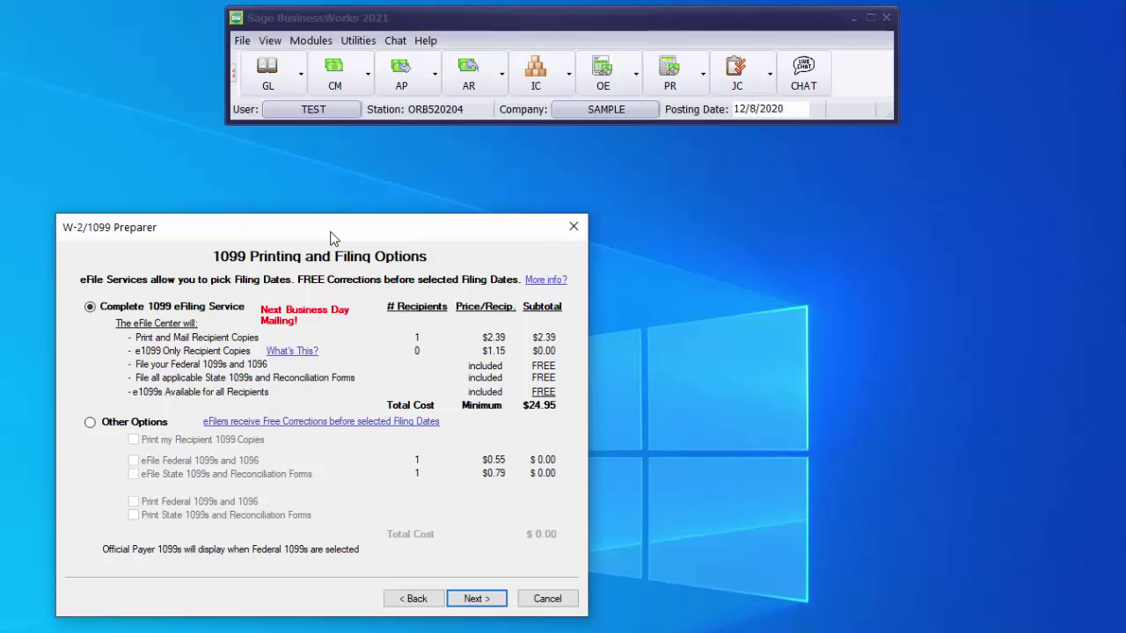
{"action": "left_click", "coordinate": [90, 423]}
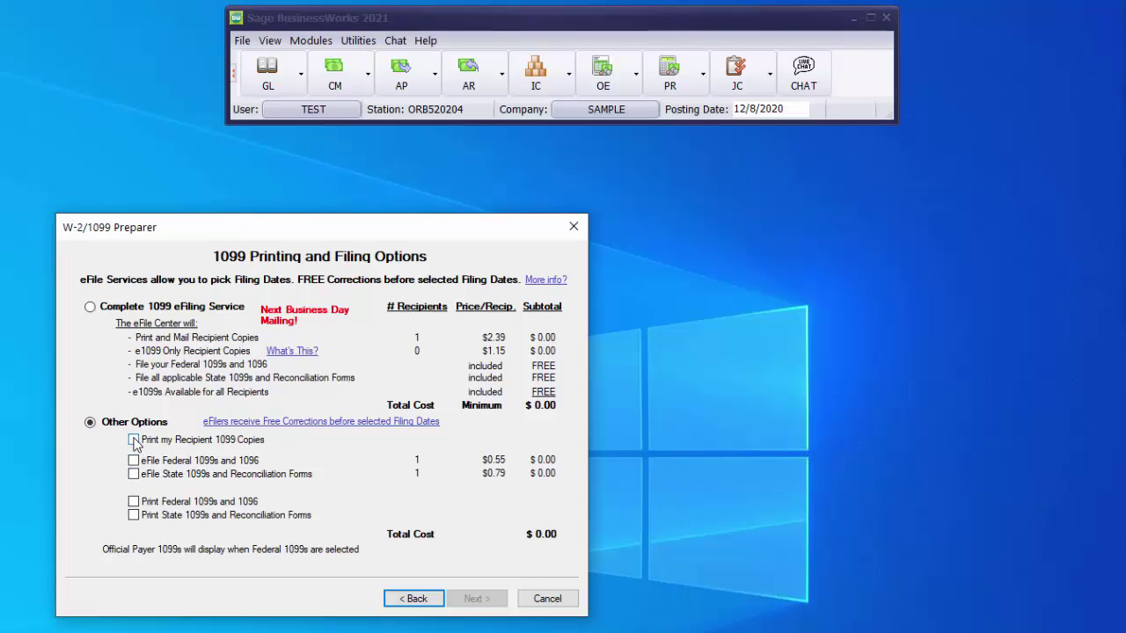
{"action": "left_click", "coordinate": [134, 439]}
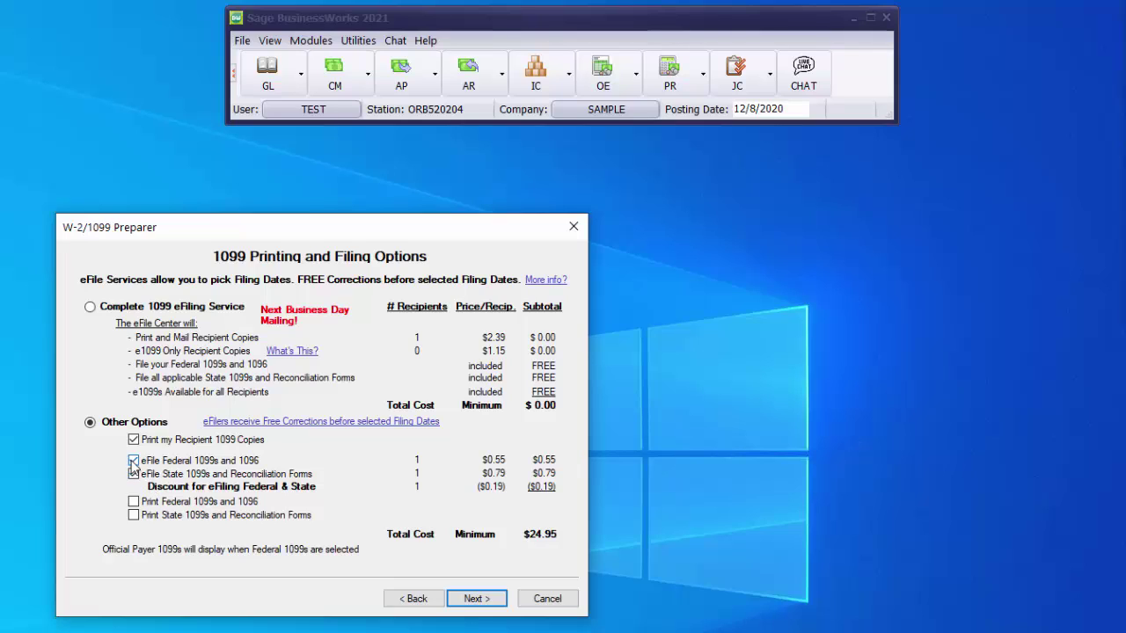
{"action": "left_click", "coordinate": [133, 460]}
{"action": "left_click", "coordinate": [133, 474]}
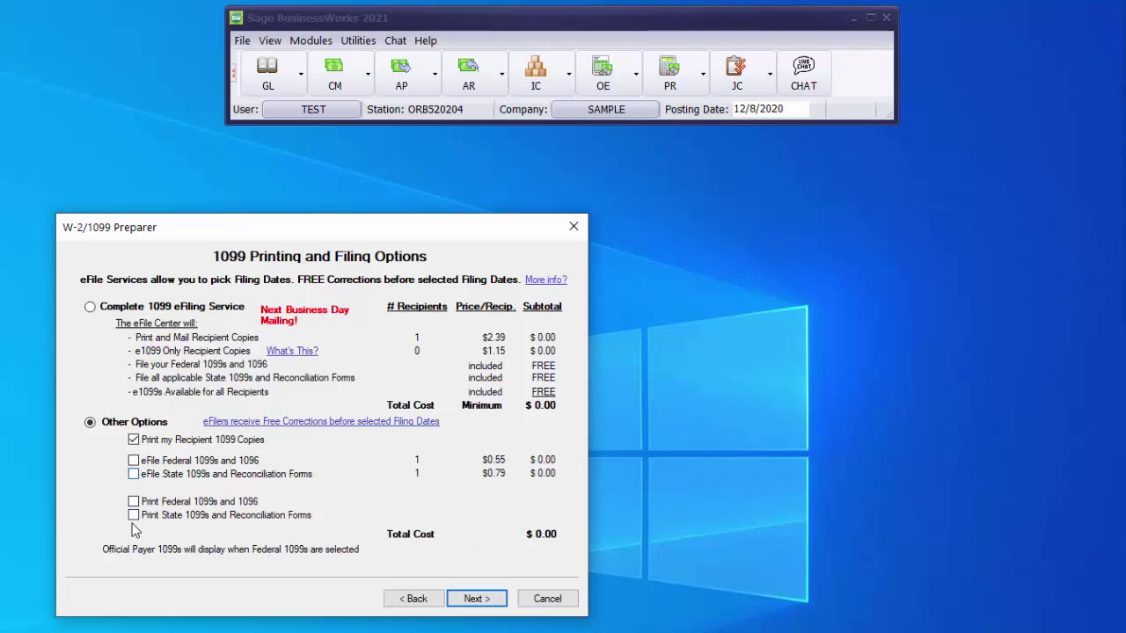
{"action": "left_click", "coordinate": [132, 514]}
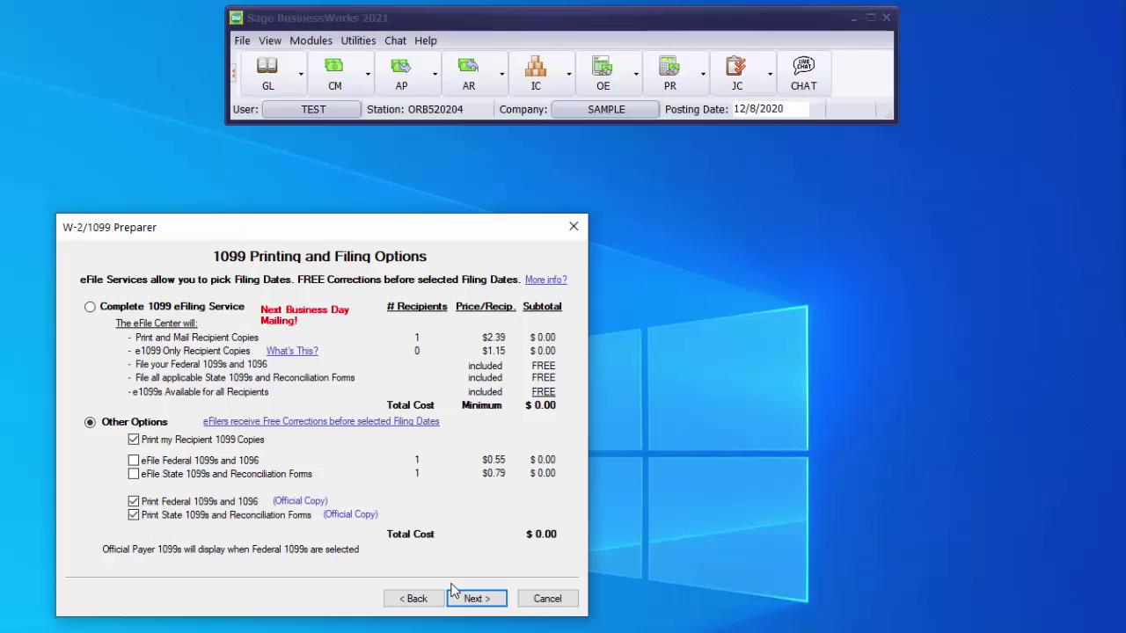
{"action": "left_click", "coordinate": [473, 598]}
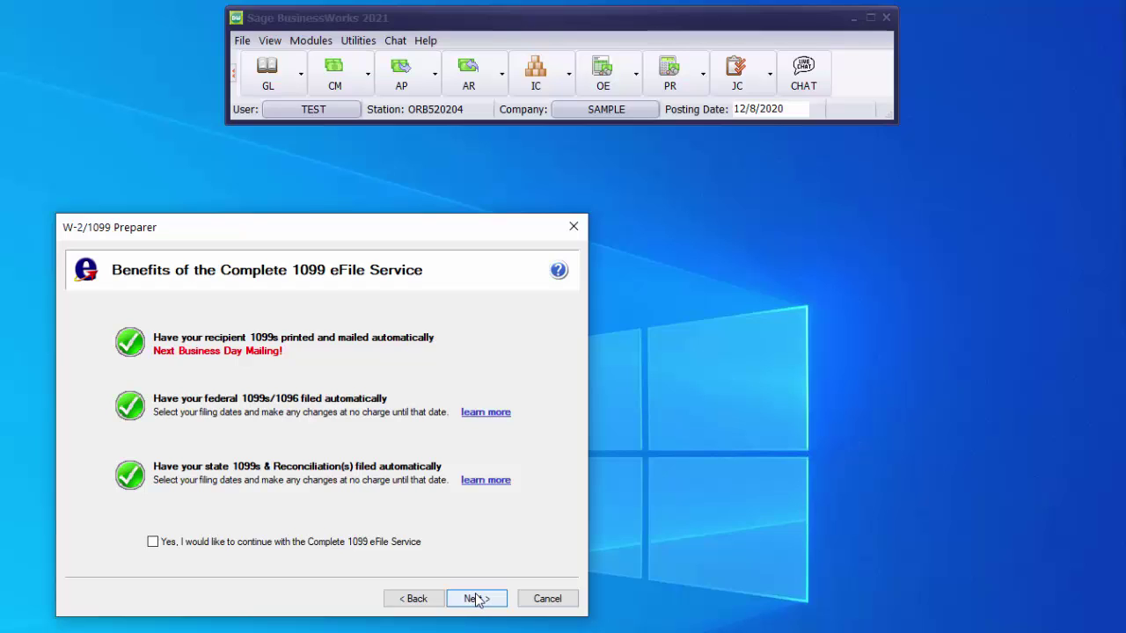
Skip the Complete 1099 eFile Service, keep California as the filing state, and accept the list of forms to review
{"action": "left_click", "coordinate": [476, 600]}
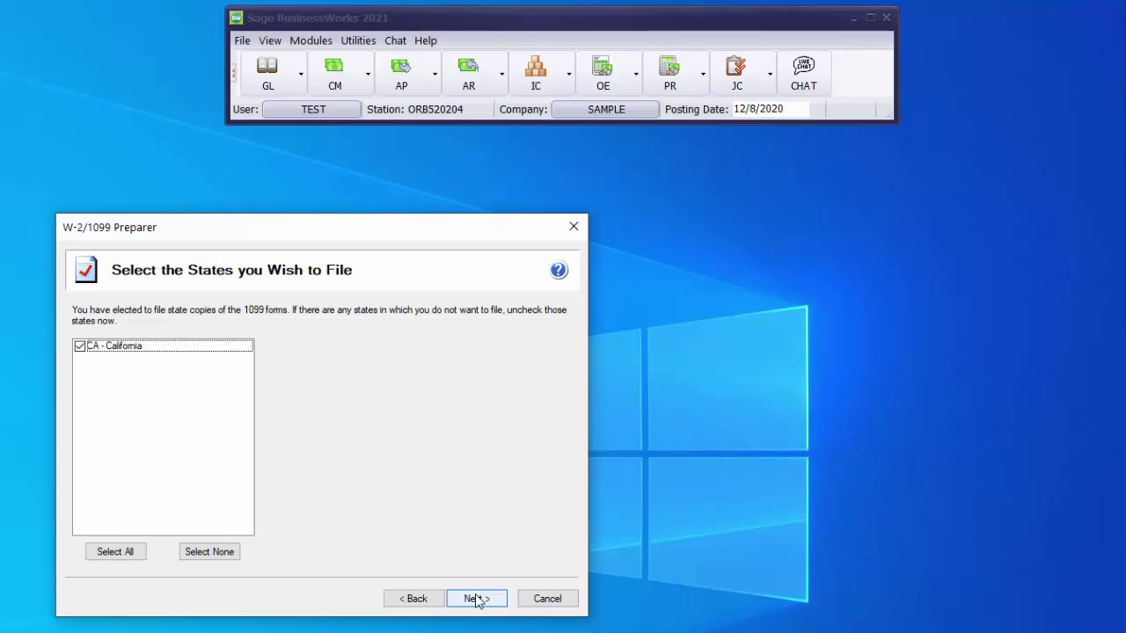
{"action": "left_click", "coordinate": [476, 600]}
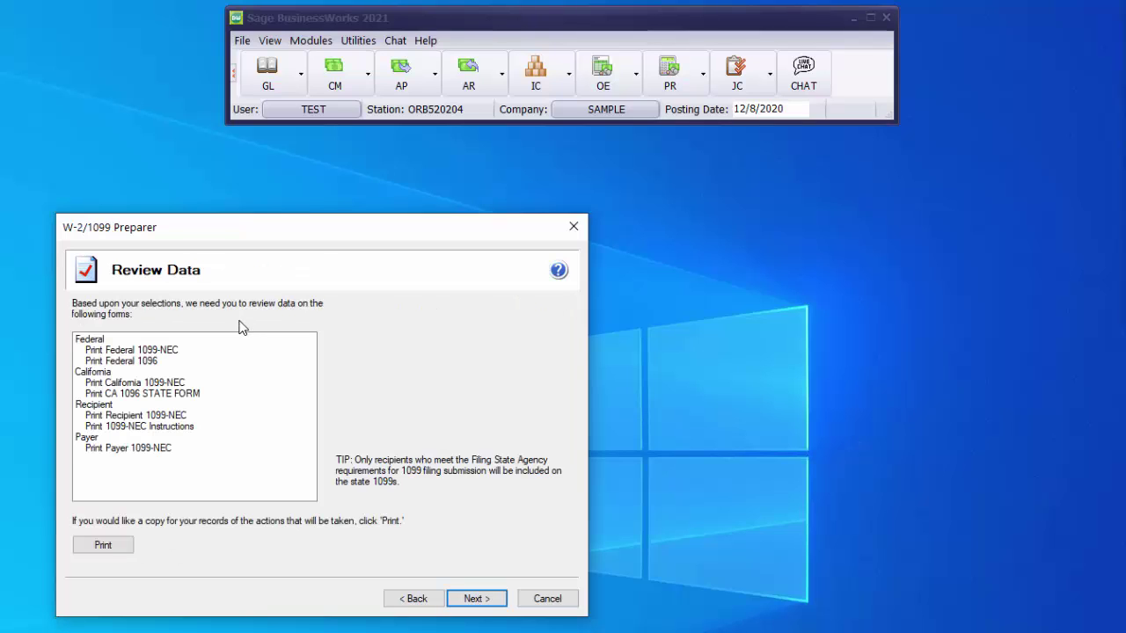
{"action": "left_click", "coordinate": [476, 599]}
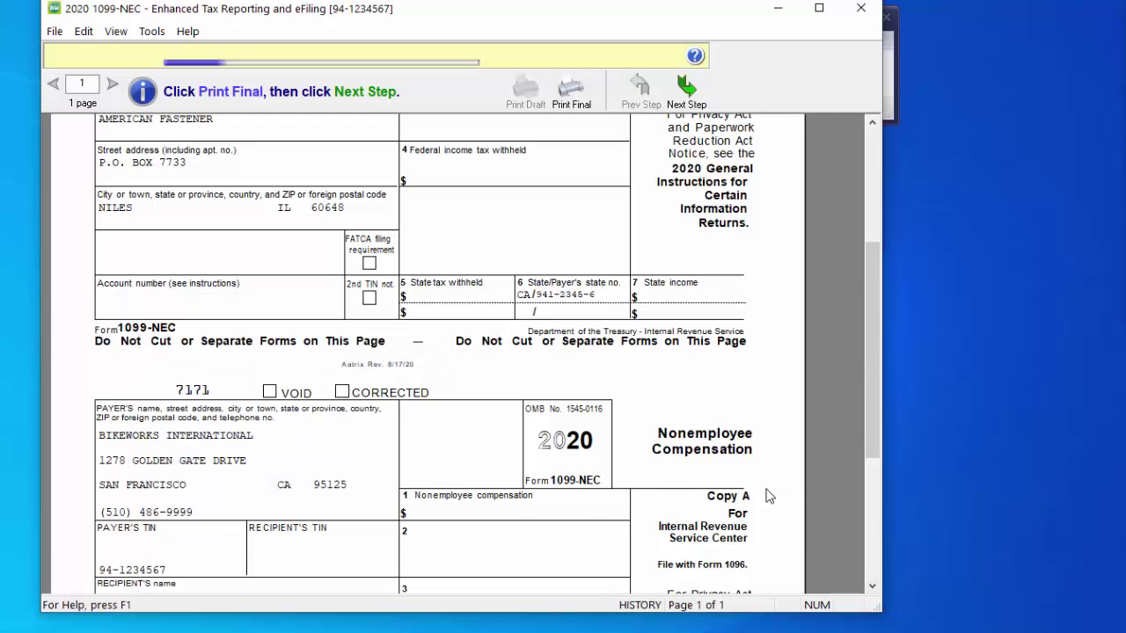
Review the federal 1099-NEC, start its final print past the official red paper notice, and cancel the printing
{"action": "scroll", "coordinate": [783, 493], "scroll_direction": "up", "scroll_amount": 3}
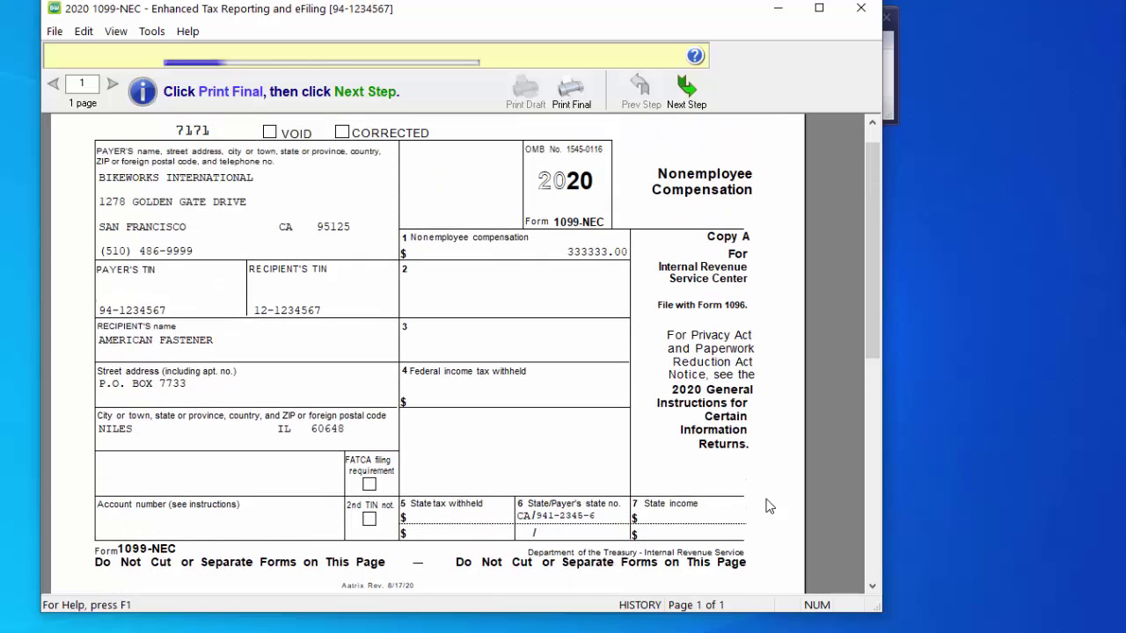
{"action": "left_click", "coordinate": [580, 107]}
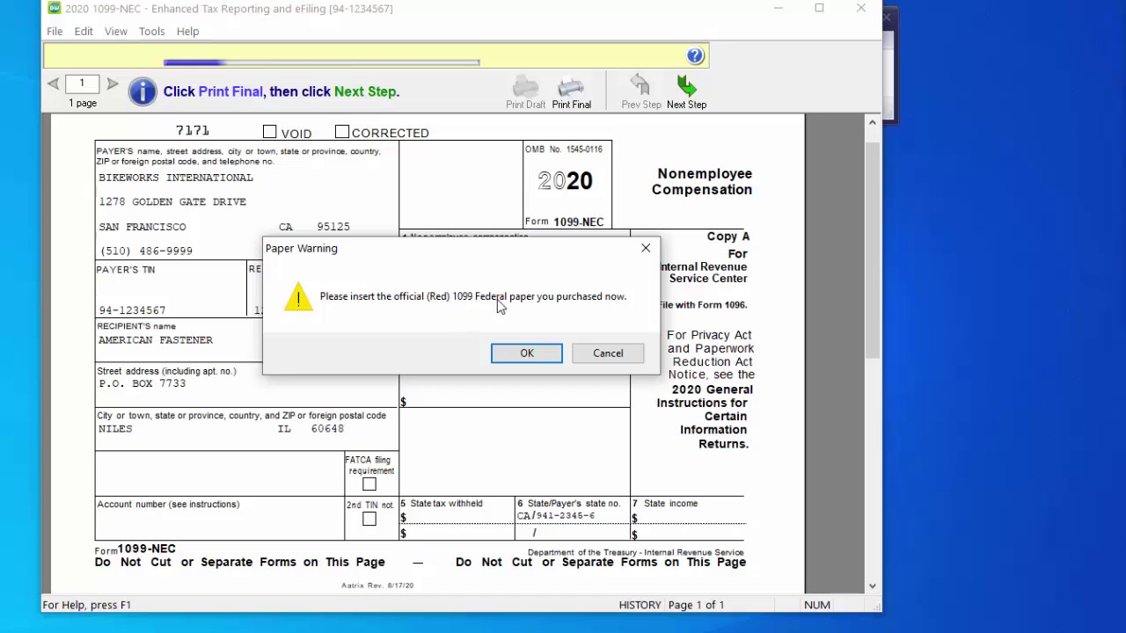
{"action": "left_click", "coordinate": [528, 352]}
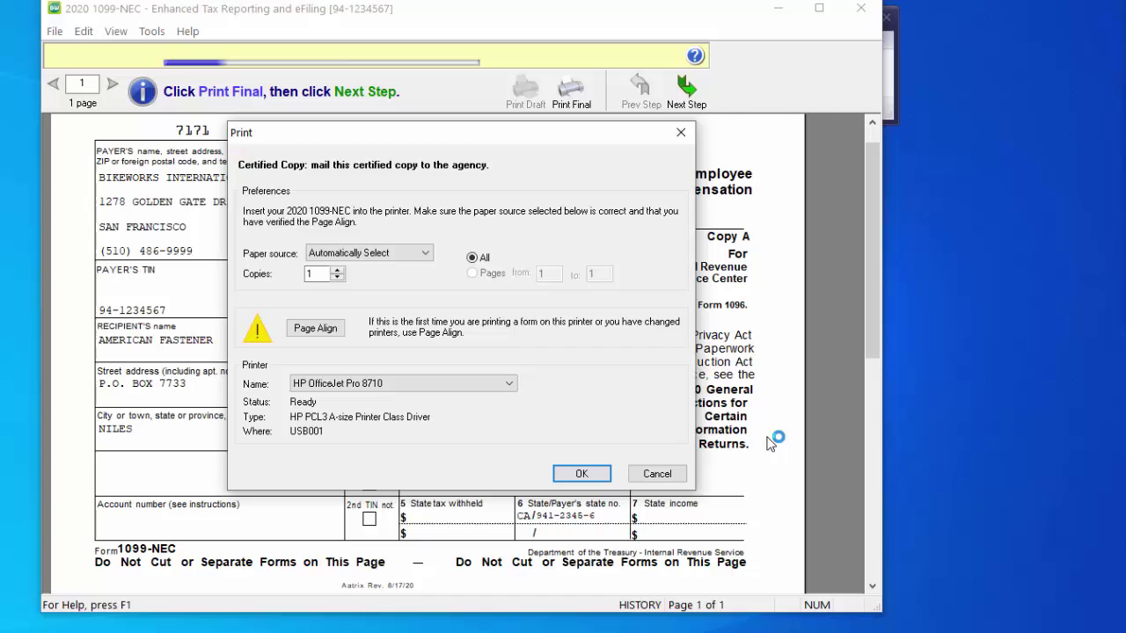
{"action": "left_click", "coordinate": [661, 479]}
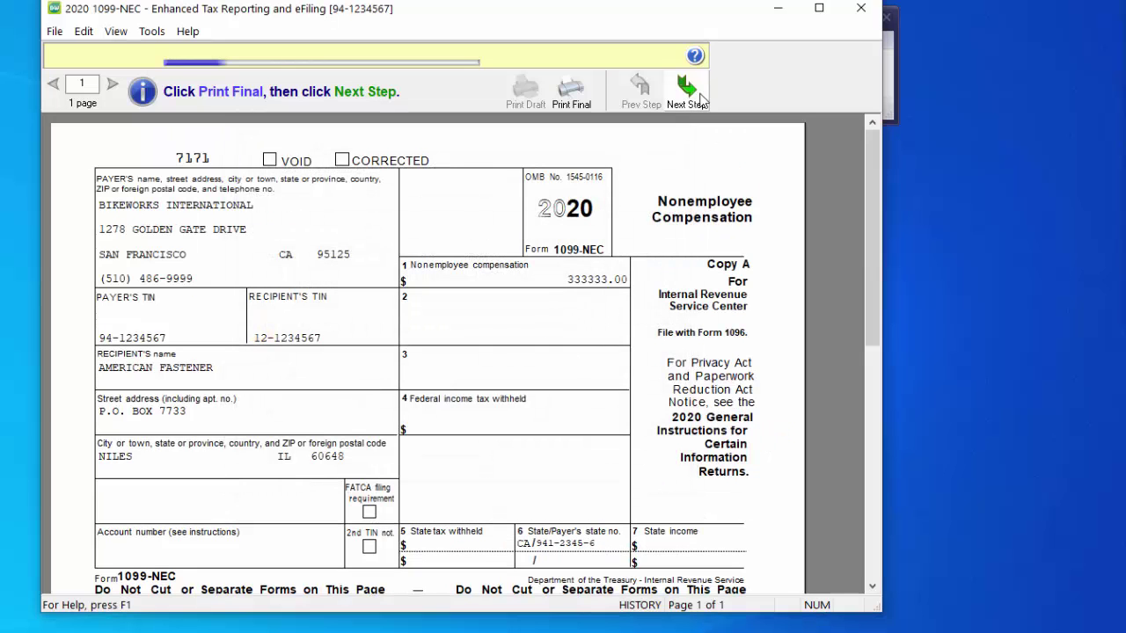
Advance to the federal 1096 form, review it, start its final print and cancel at the paper notice
{"action": "left_click", "coordinate": [687, 93]}
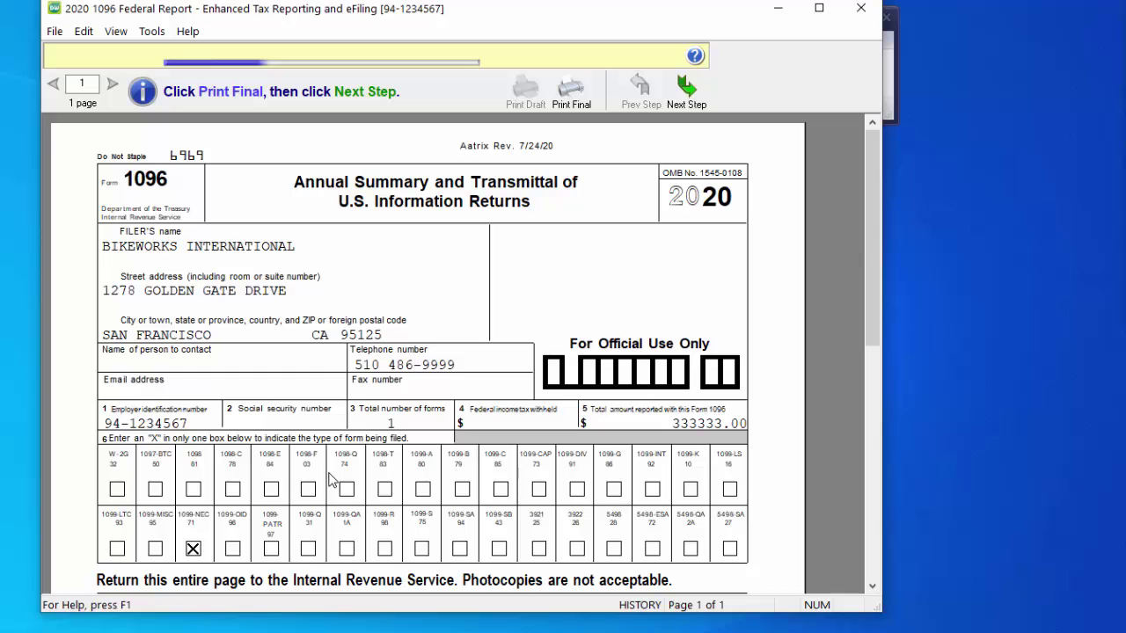
{"action": "scroll", "coordinate": [331, 480], "scroll_direction": "down", "scroll_amount": 3}
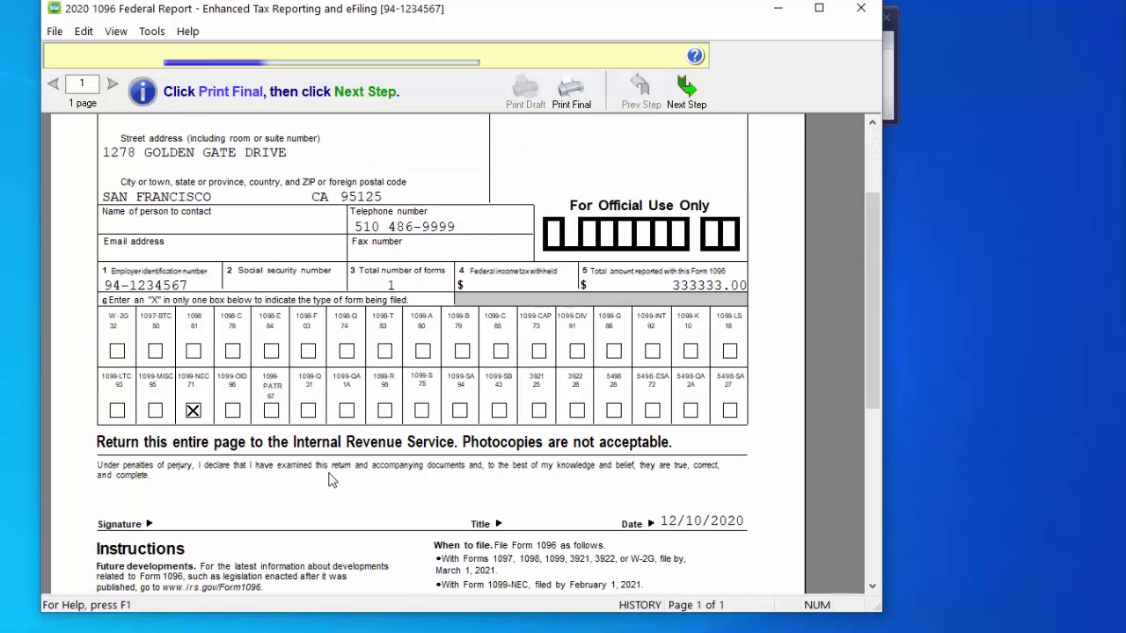
{"action": "left_click", "coordinate": [573, 92]}
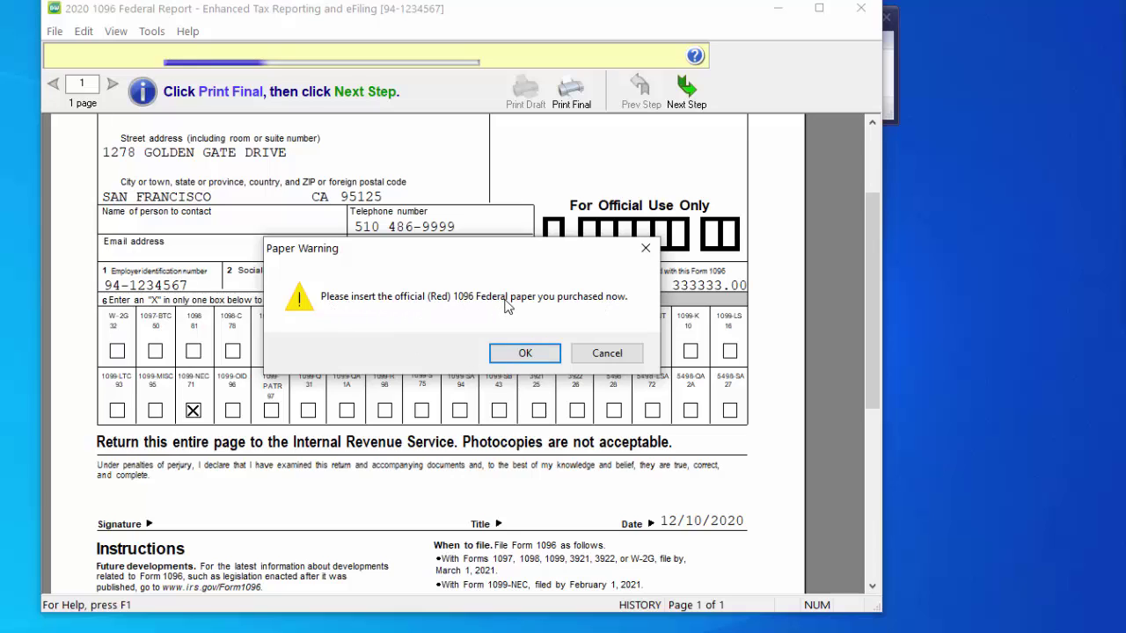
{"action": "left_click", "coordinate": [606, 354]}
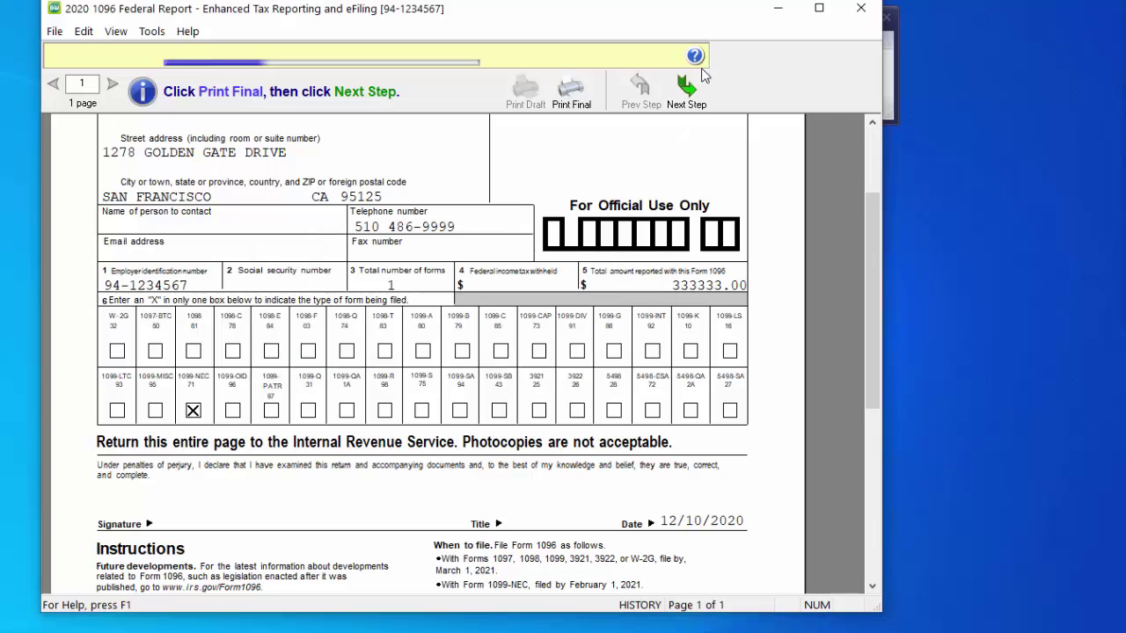
Advance to the state copy of the 1099-NEC, start its final print and cancel the printing
{"action": "left_click", "coordinate": [689, 98]}
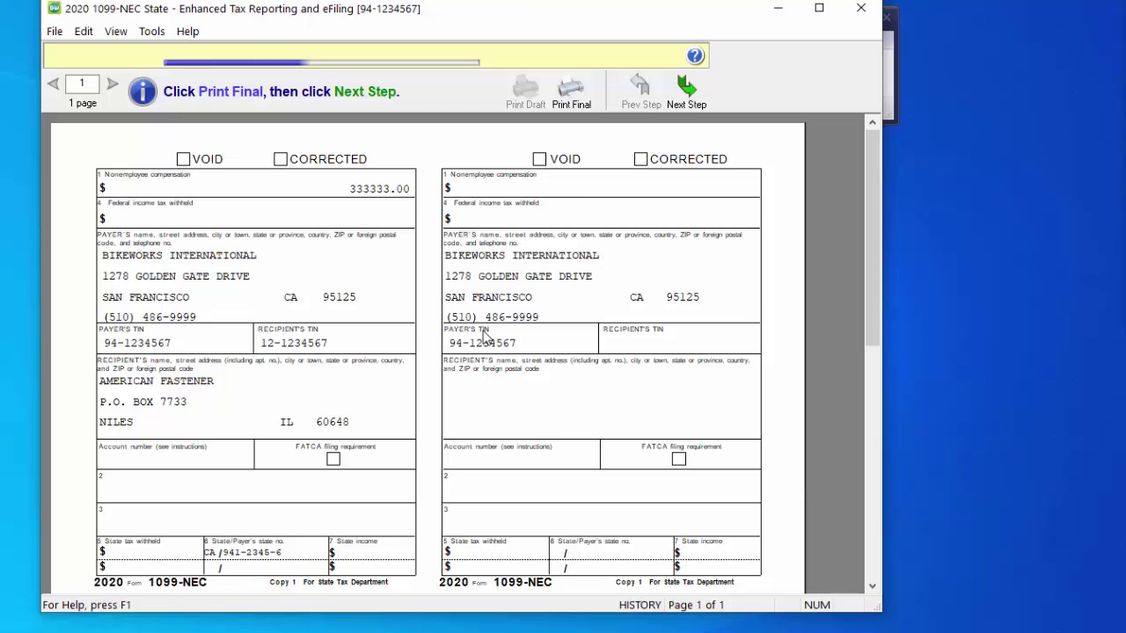
{"action": "left_click", "coordinate": [584, 103]}
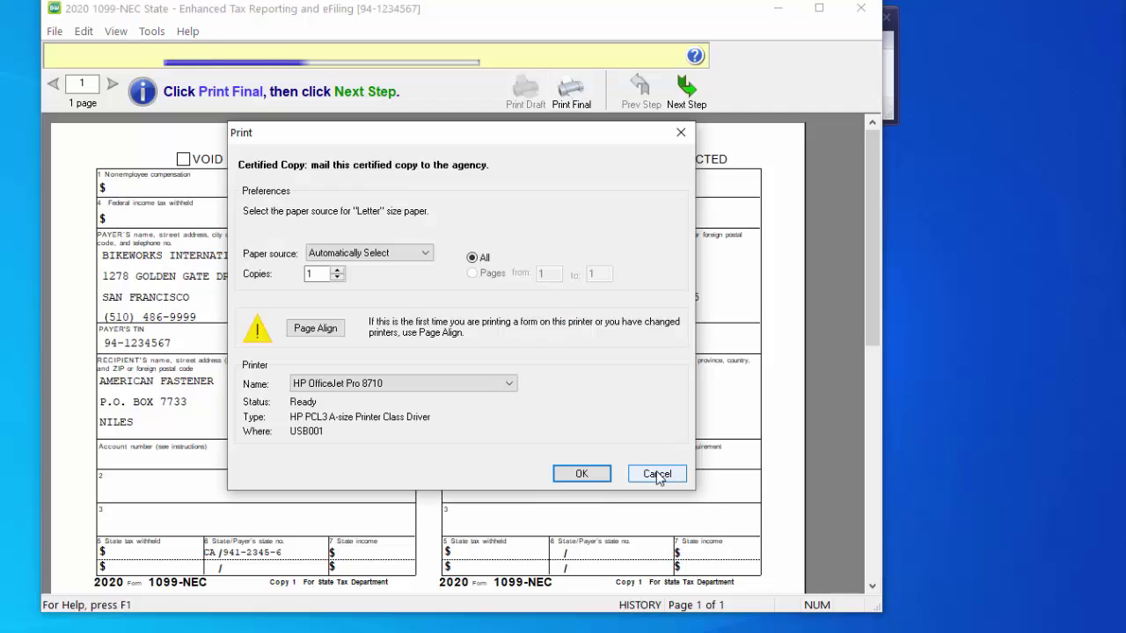
{"action": "left_click", "coordinate": [657, 475]}
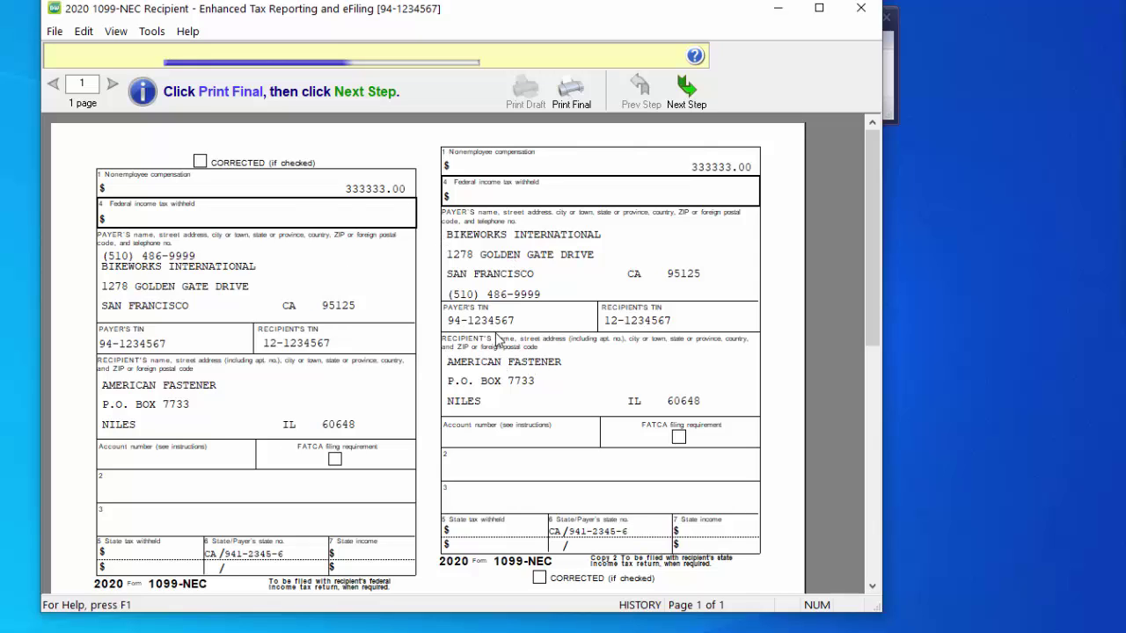
Start the final print of the recipient 1099-NEC copies, cancel at the paper notice, and advance to the 1096 State Report
{"action": "left_click", "coordinate": [563, 93]}
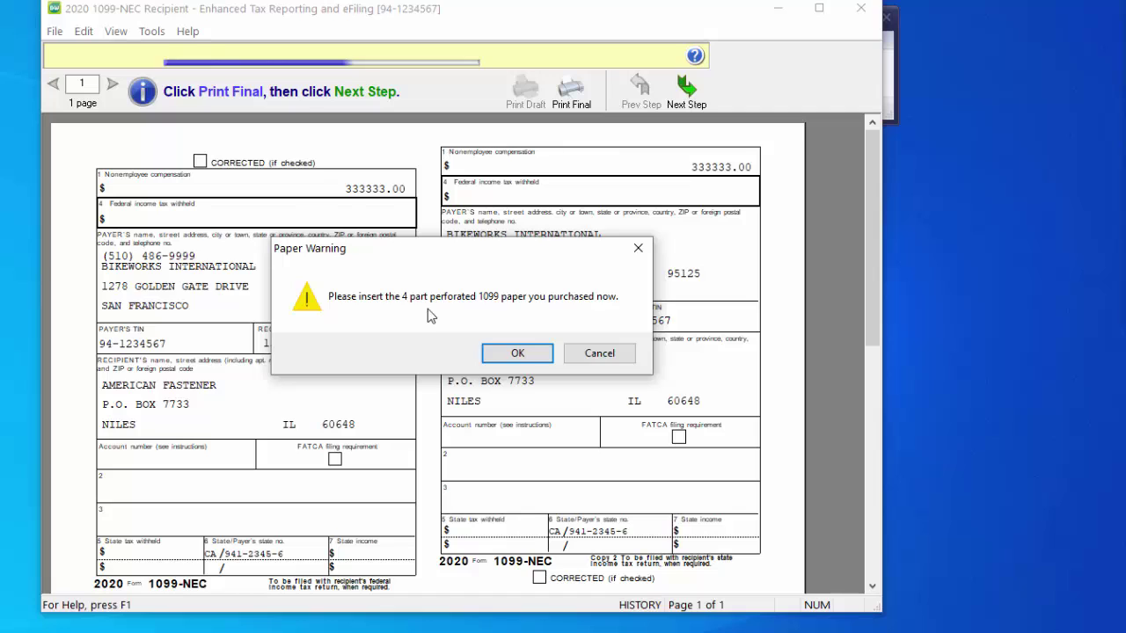
{"action": "left_click", "coordinate": [599, 353]}
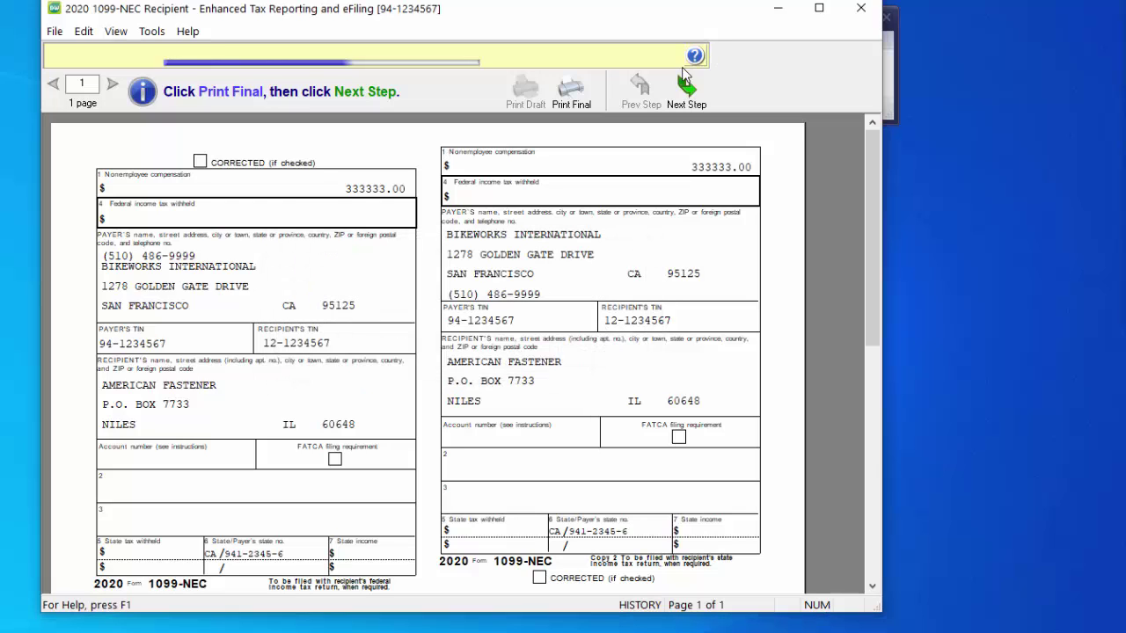
{"action": "left_click", "coordinate": [685, 85]}
{"action": "left_click", "coordinate": [494, 354]}
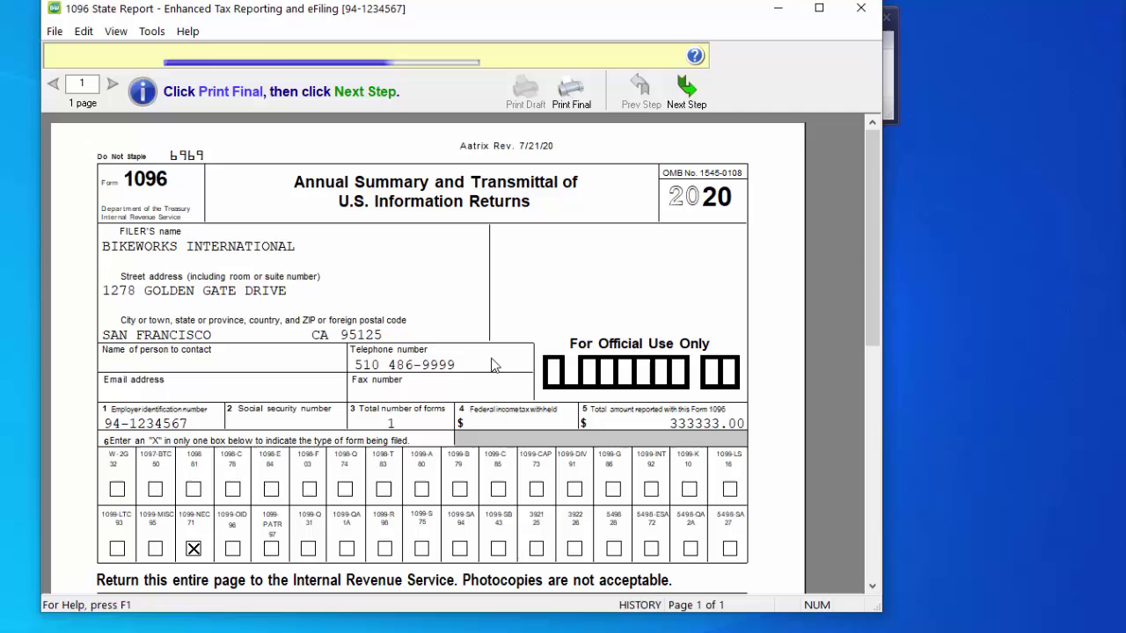
Run the final print of the 1096 State Report and advance past the recipient instructions to the payer 1099-NEC
{"action": "key", "text": "ctrl+p"}
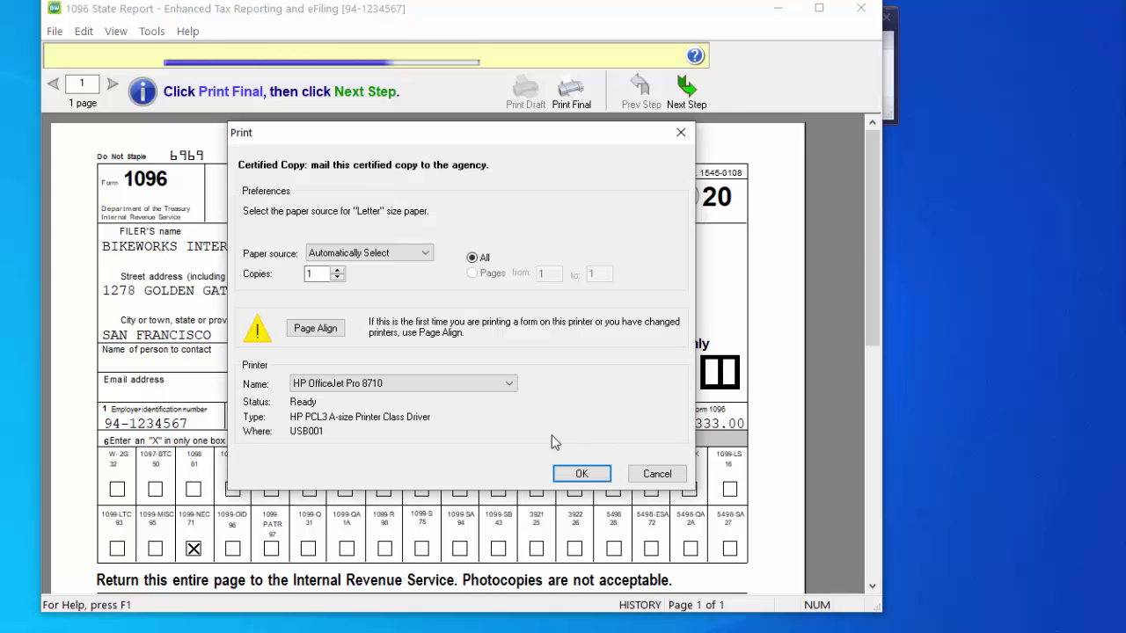
{"action": "left_click", "coordinate": [581, 474]}
{"action": "left_click", "coordinate": [685, 92]}
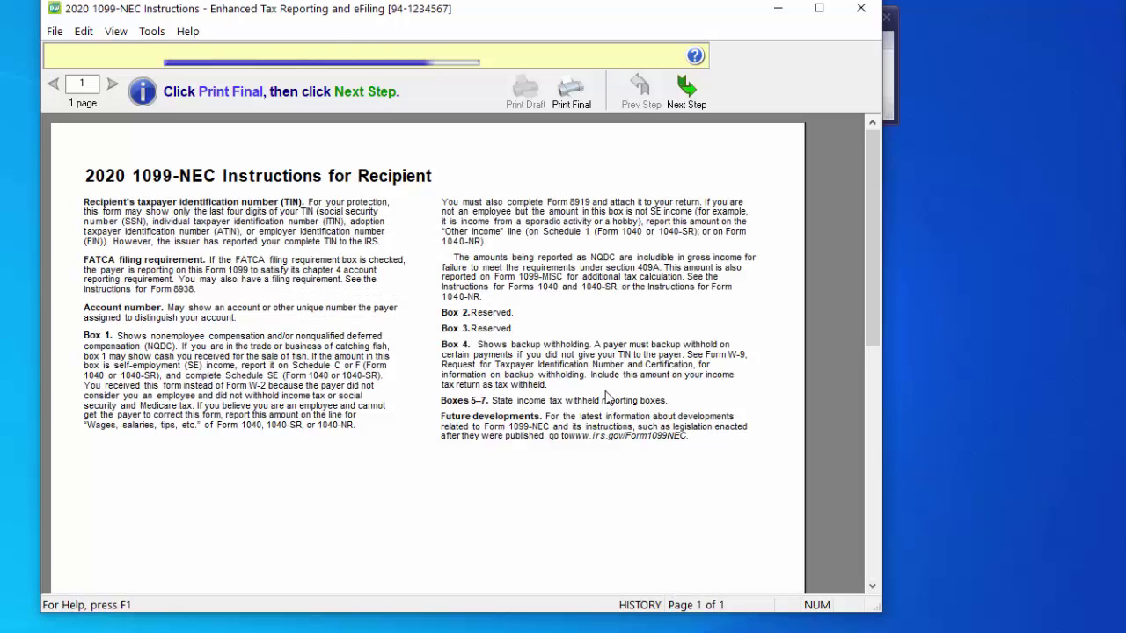
{"action": "left_click", "coordinate": [684, 95]}
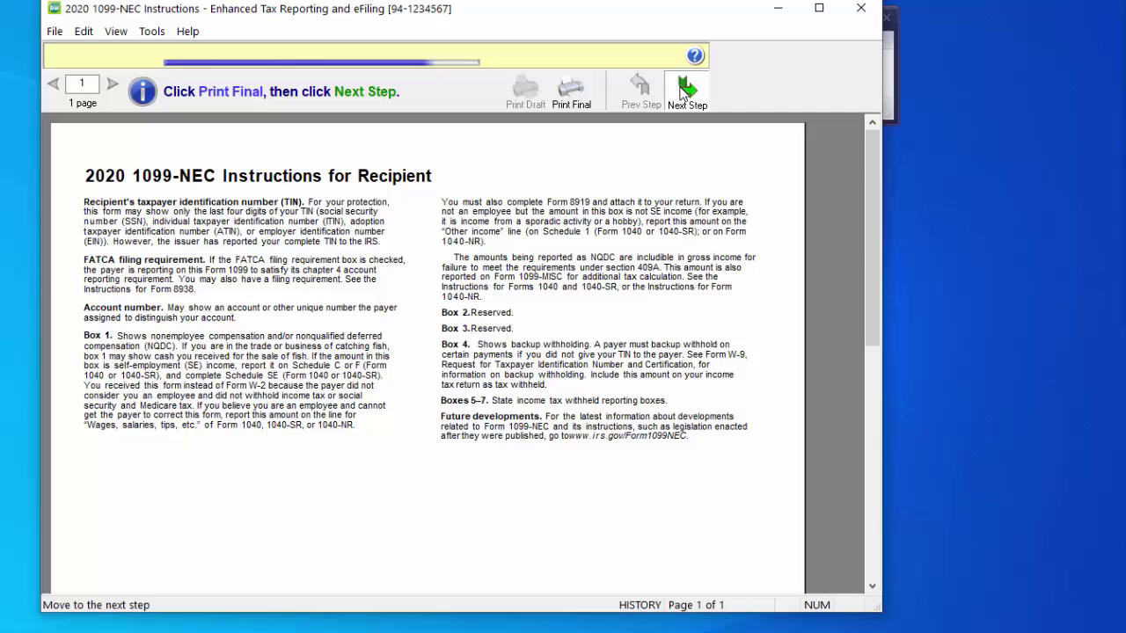
{"action": "left_click", "coordinate": [503, 352]}
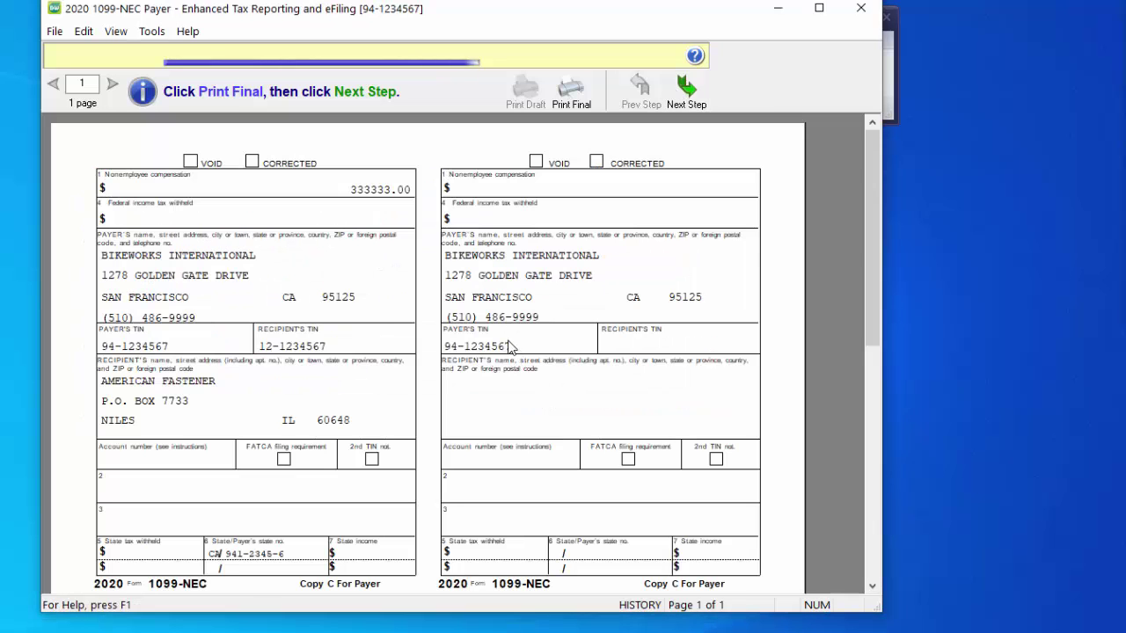
Start the final print of the payer 1099-NEC copy, cancel it, and advance to the 1099 history file options
{"action": "left_click", "coordinate": [566, 102]}
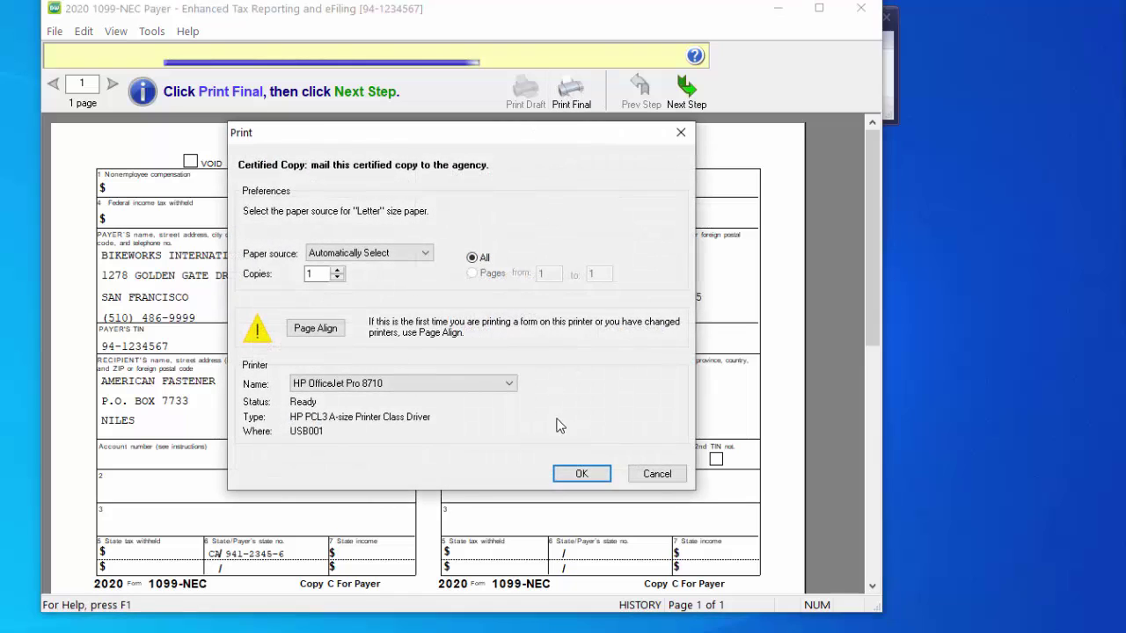
{"action": "left_click", "coordinate": [651, 475]}
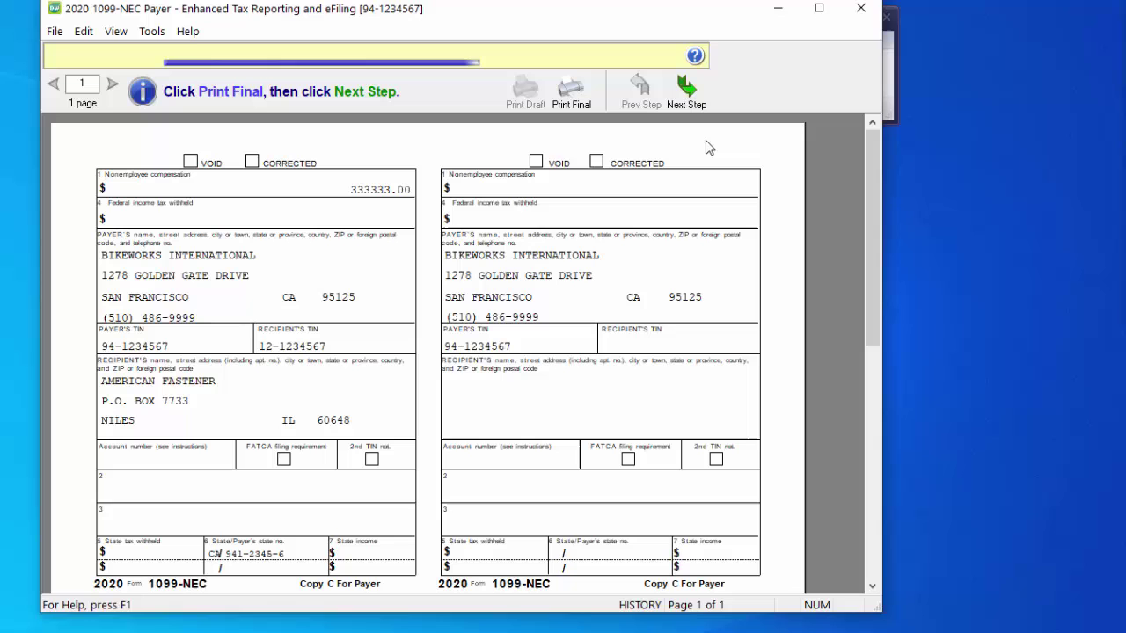
{"action": "left_click", "coordinate": [686, 88]}
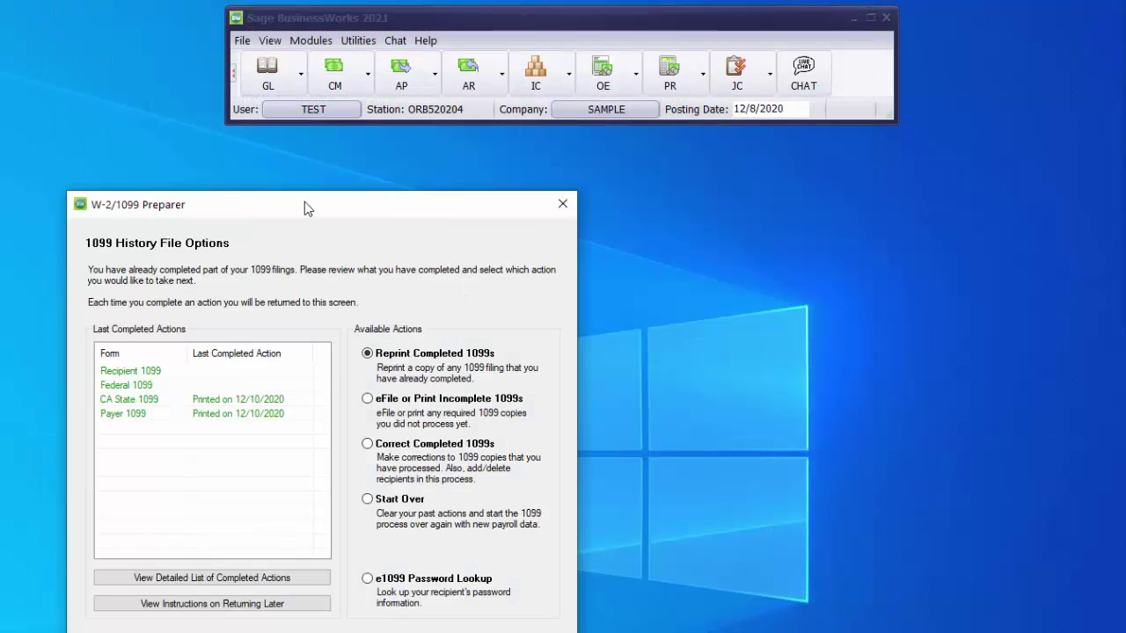
Close the W-2/1099 Preparer's history file options and set the 1099 form type to 1099-MISC for a new 1099
{"action": "left_click_drag", "start_coordinate": [306, 203], "coordinate": [395, 120]}
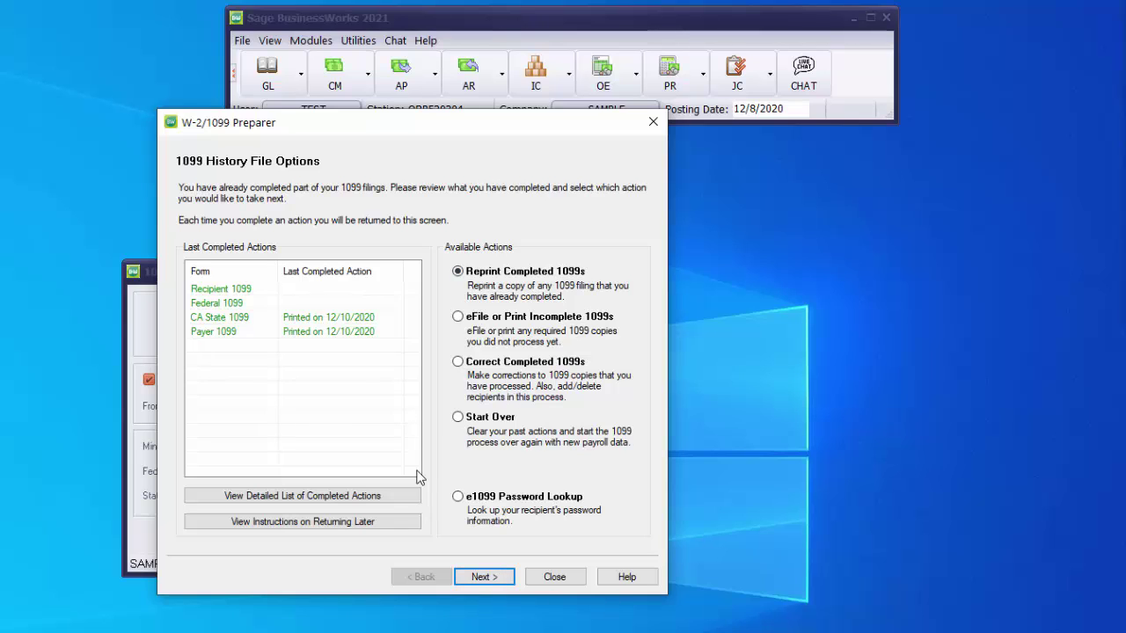
{"action": "left_click", "coordinate": [553, 576]}
{"action": "left_click", "coordinate": [370, 338]}
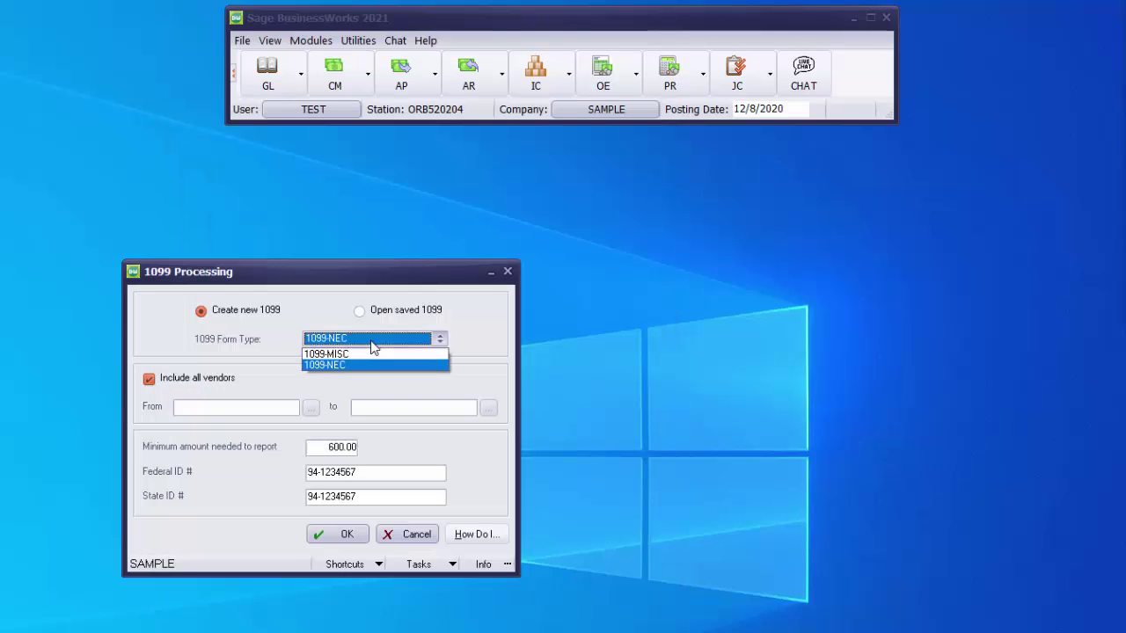
{"action": "left_click", "coordinate": [367, 354]}
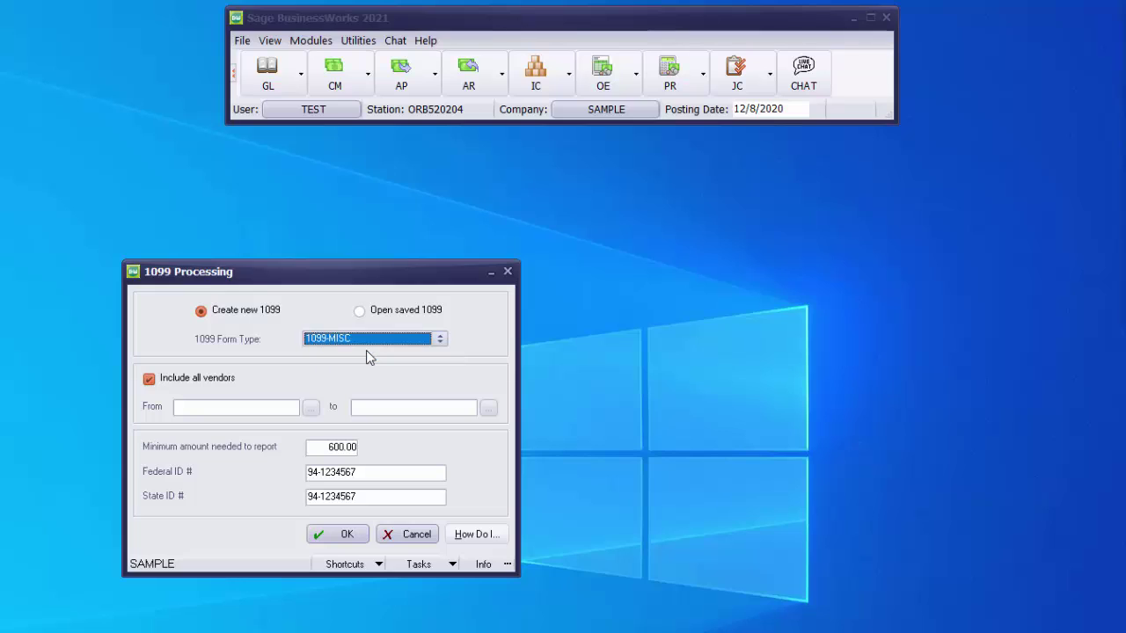